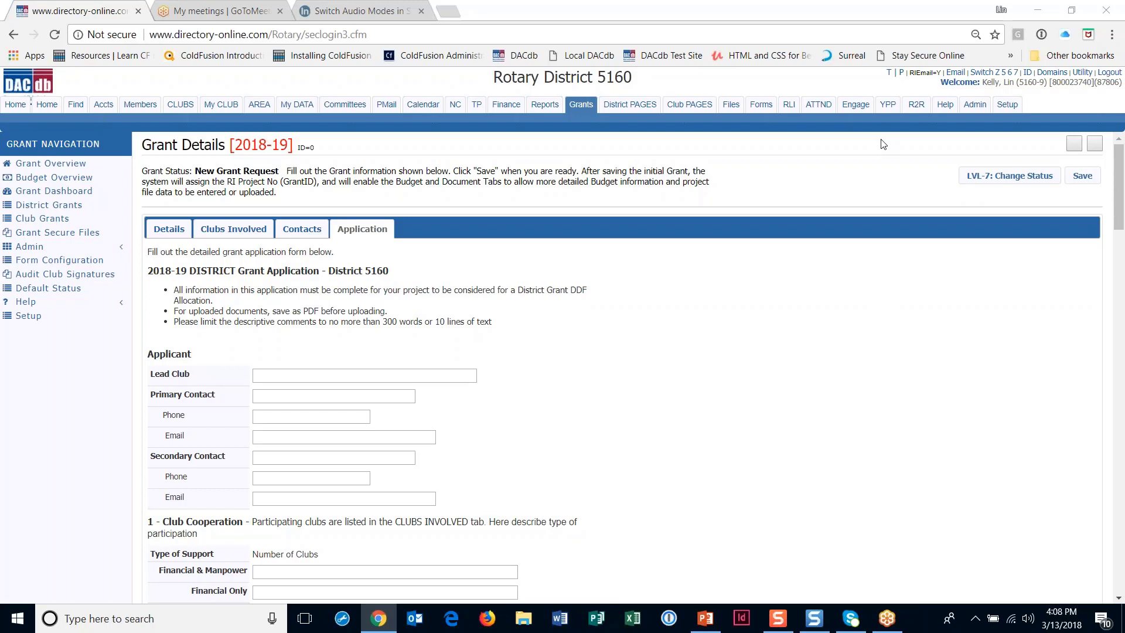
Open a new club grant request from the club's 2018-19 grants list and review its basic details form.
click(168, 229)
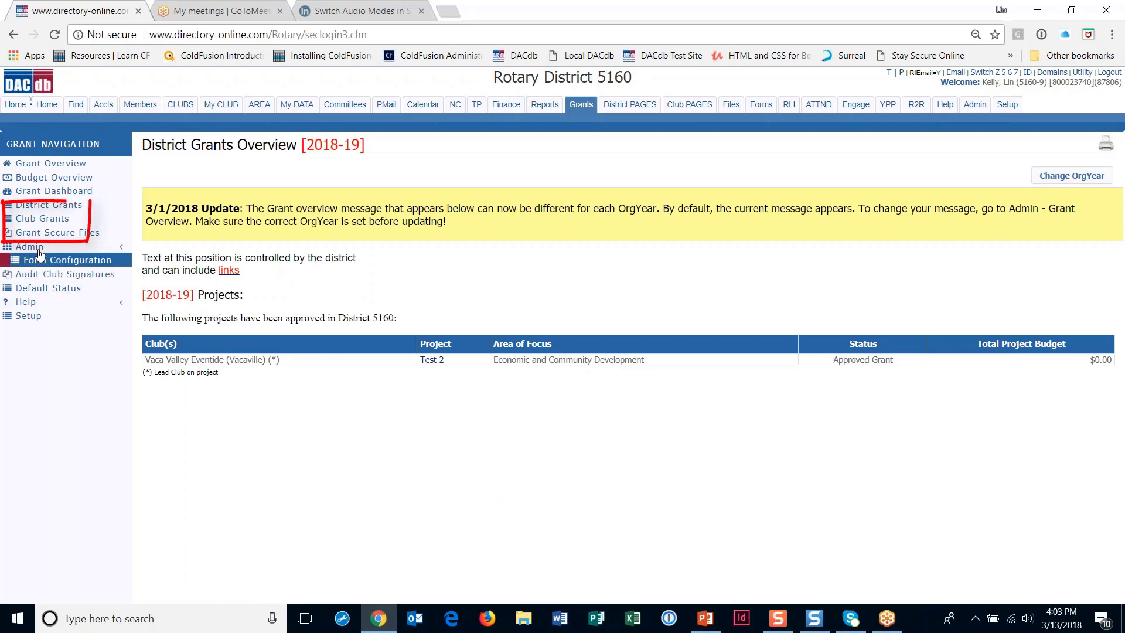
click(35, 219)
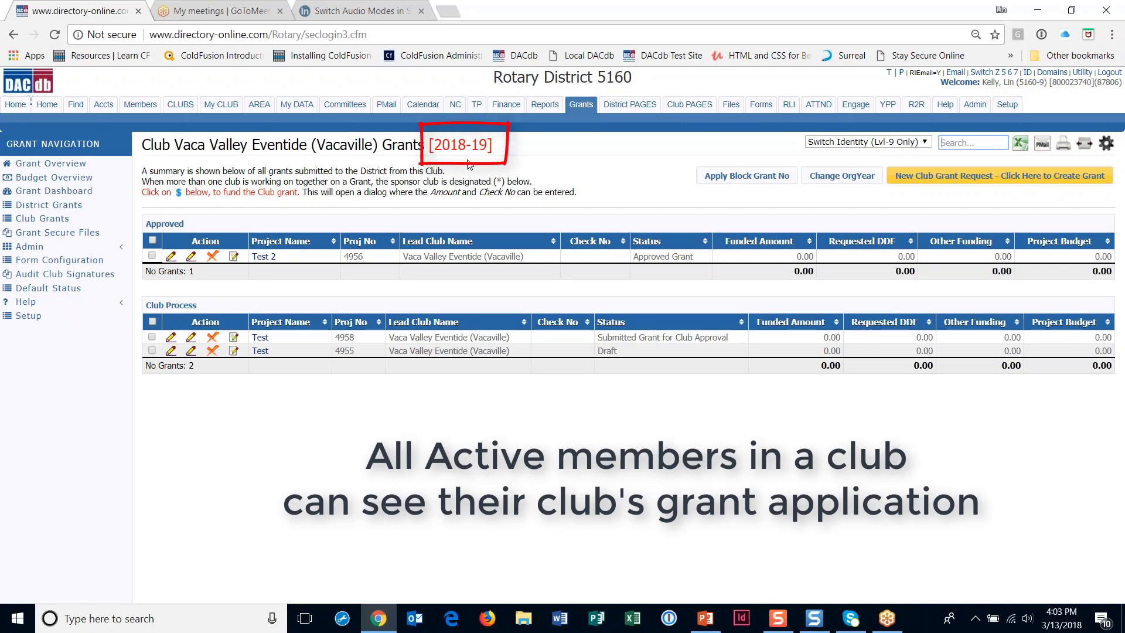
click(999, 178)
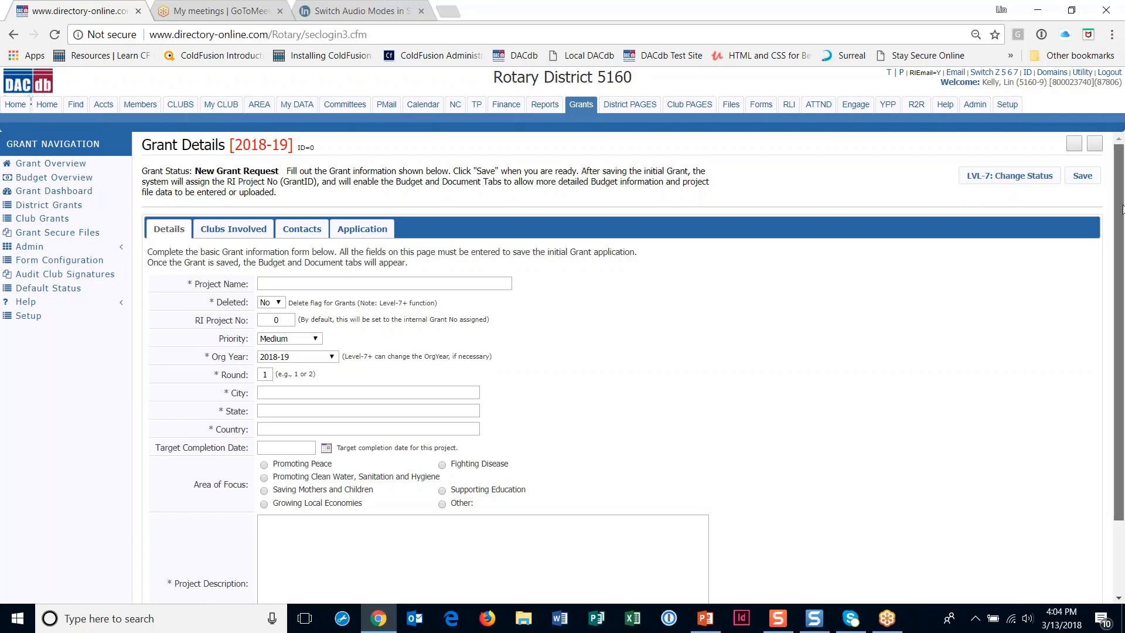
drag(1121, 208, 1109, 277)
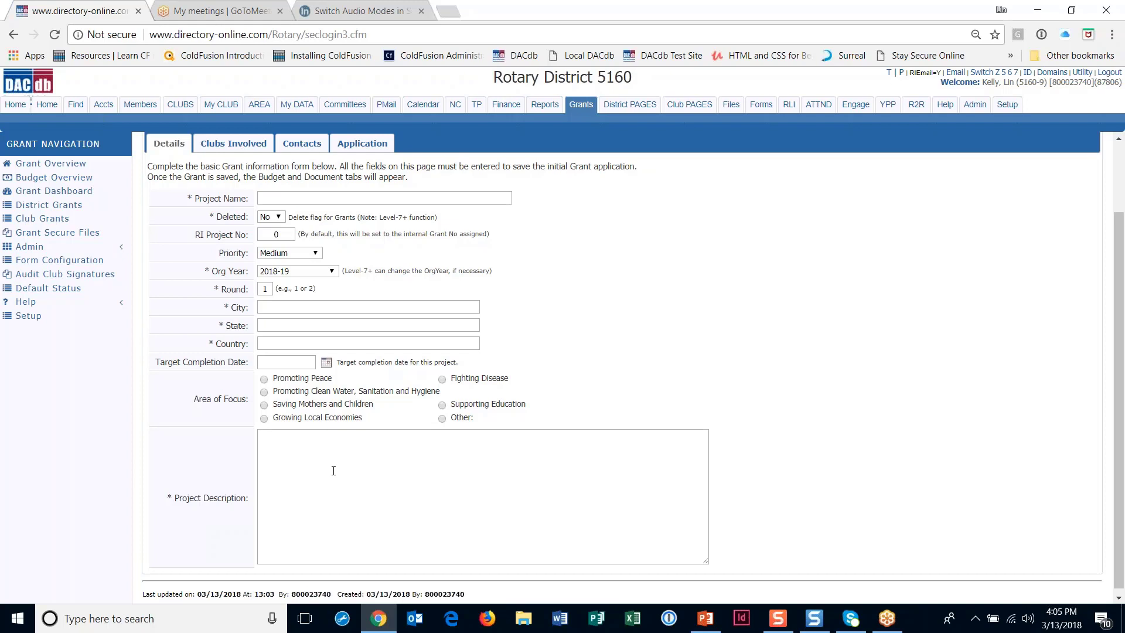
Check the clubs involved in the new grant request and add one club member to its contact list.
click(253, 145)
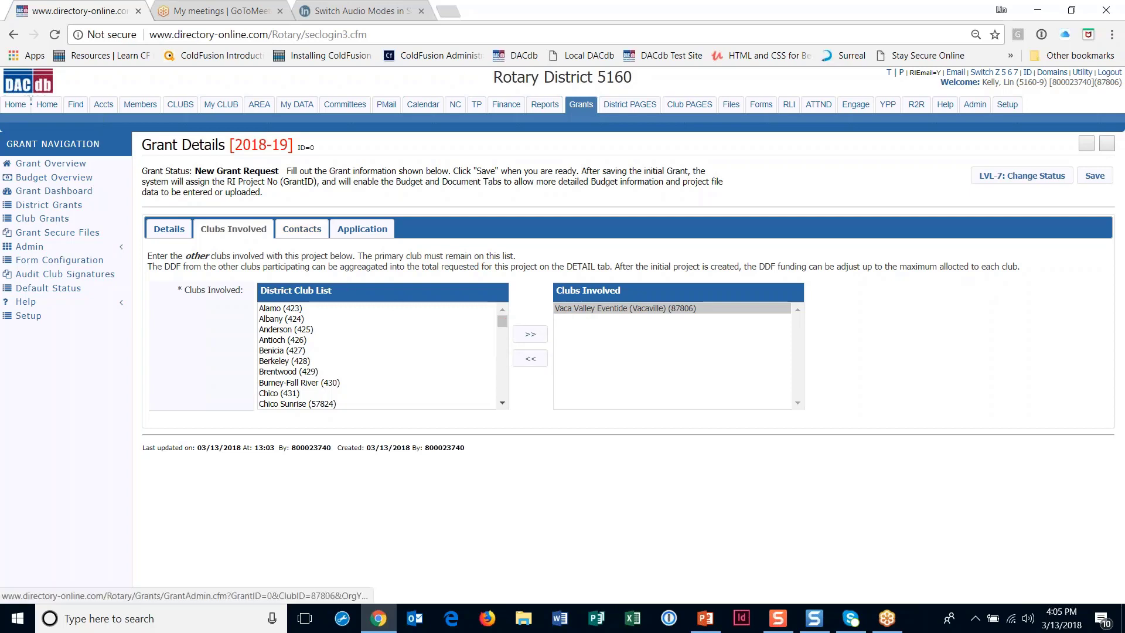
click(316, 232)
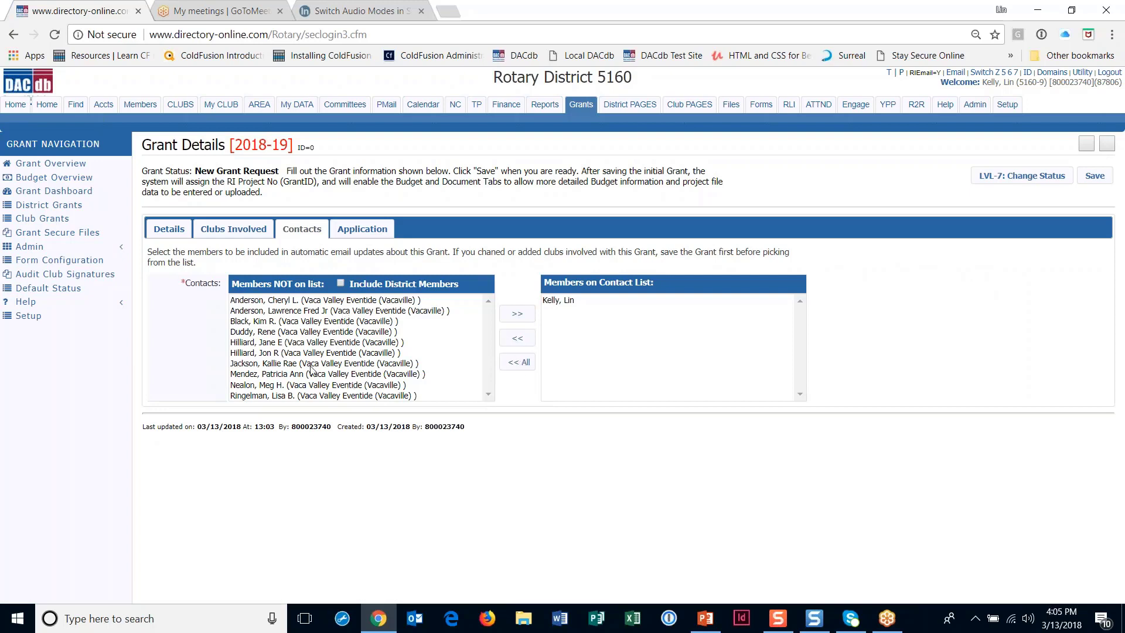
click(287, 333)
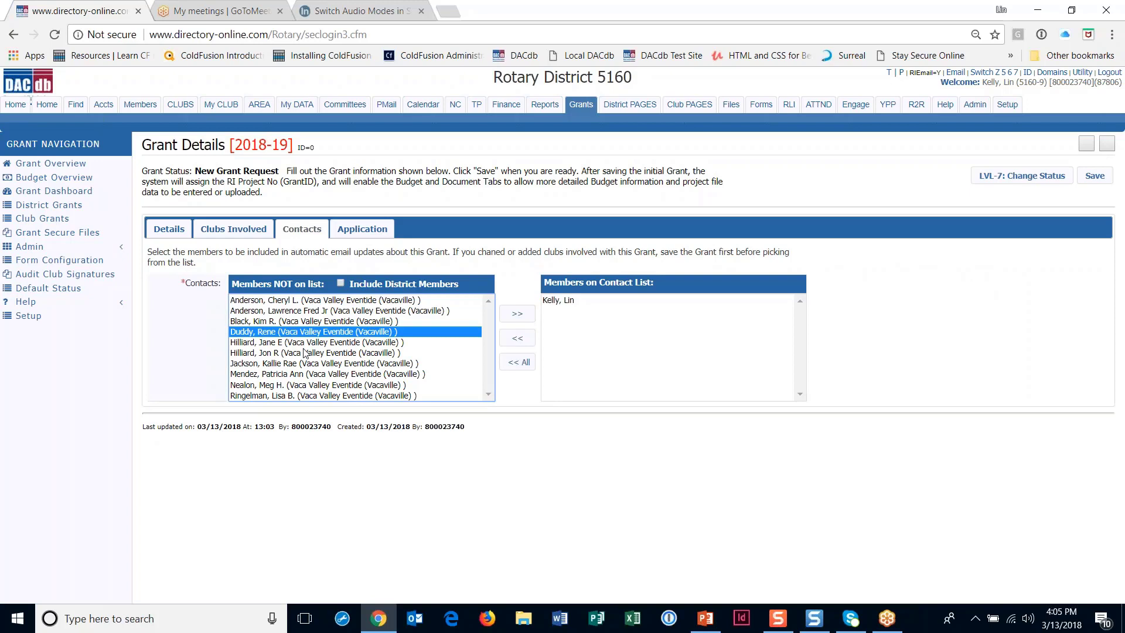
click(516, 314)
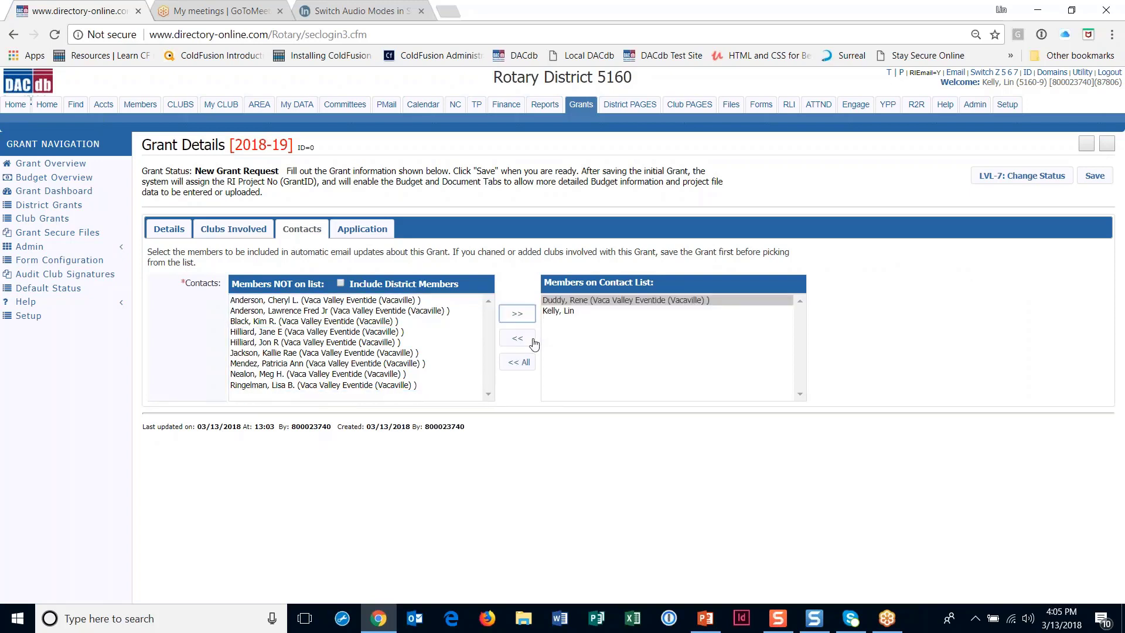
Read through the new request's district grant application form, from the applicant section to the terms and conditions.
click(365, 233)
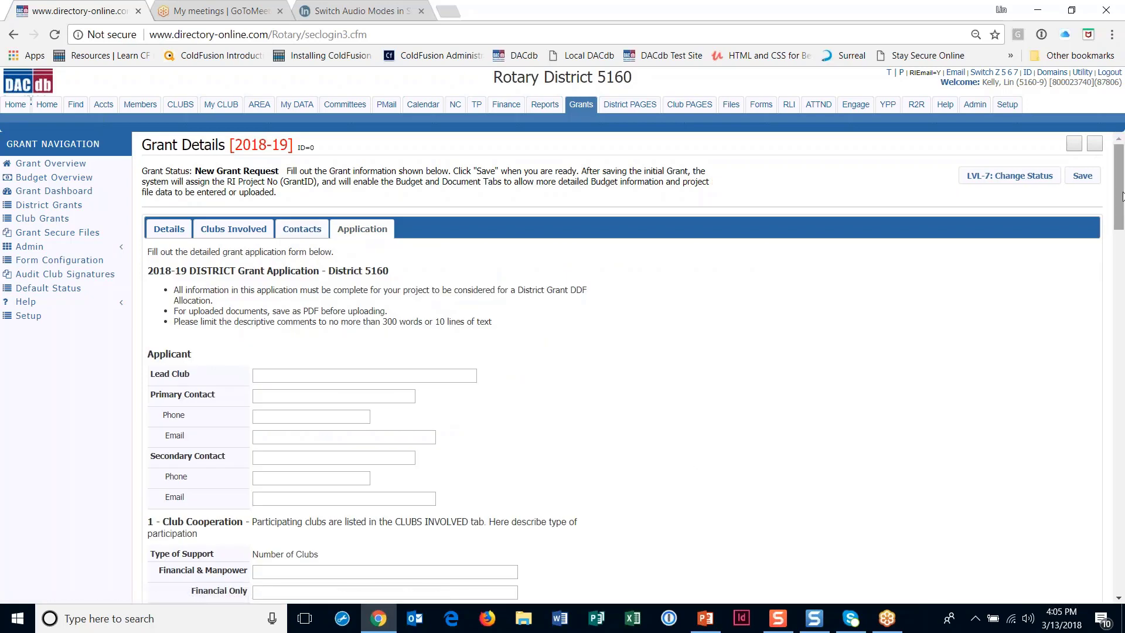
drag(1118, 197, 1118, 229)
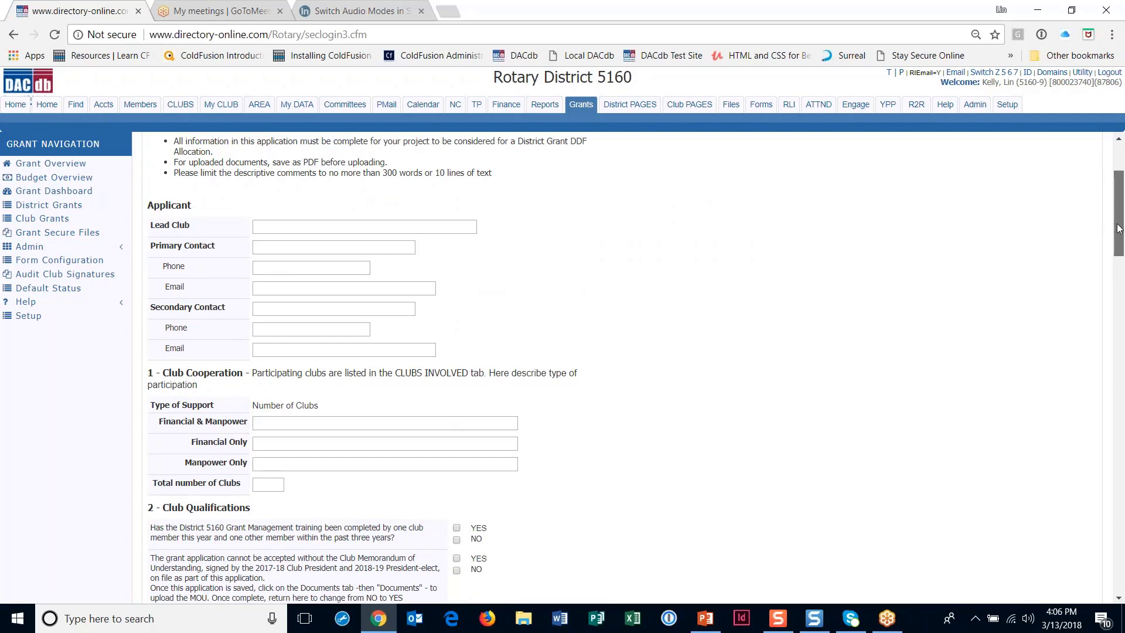
scroll(1119, 225, down, 1)
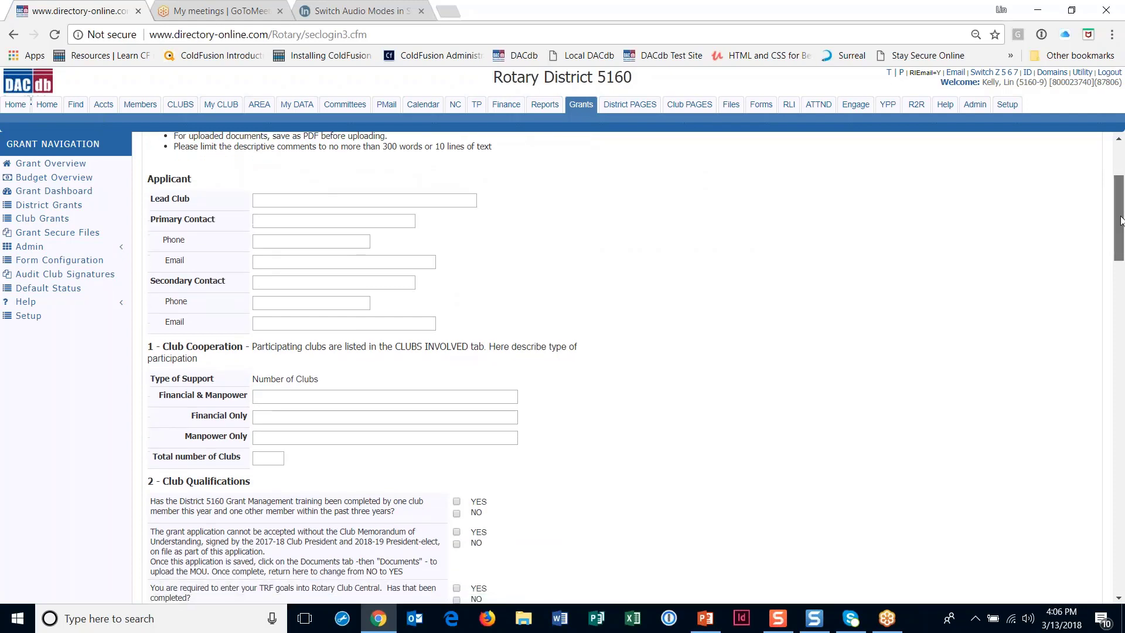
drag(1121, 220, 1117, 264)
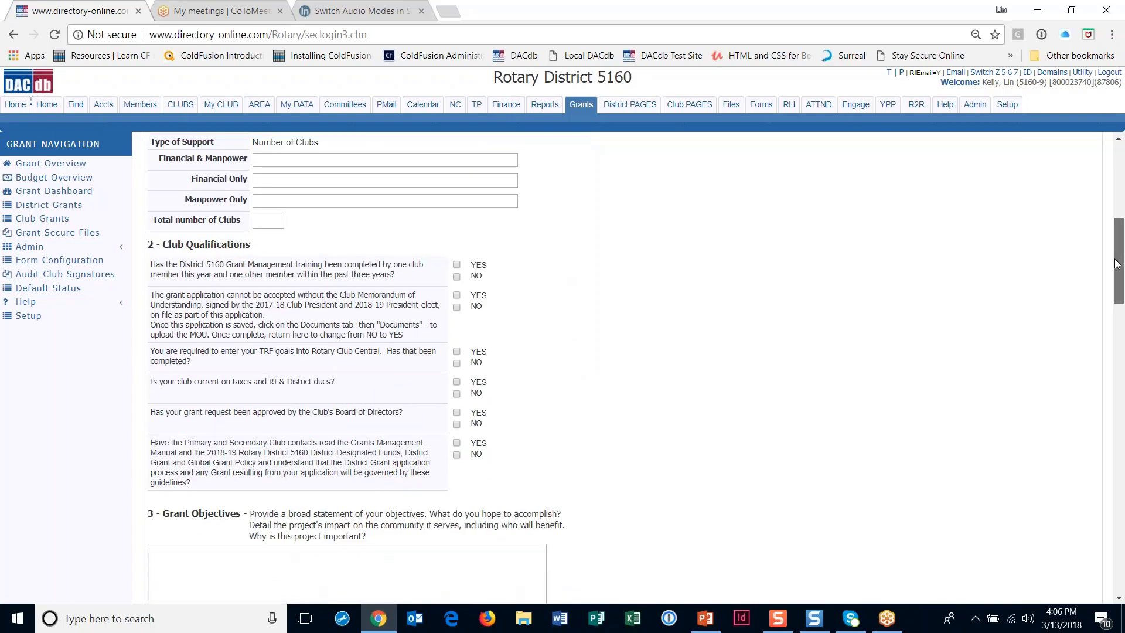
drag(1117, 263, 1115, 315)
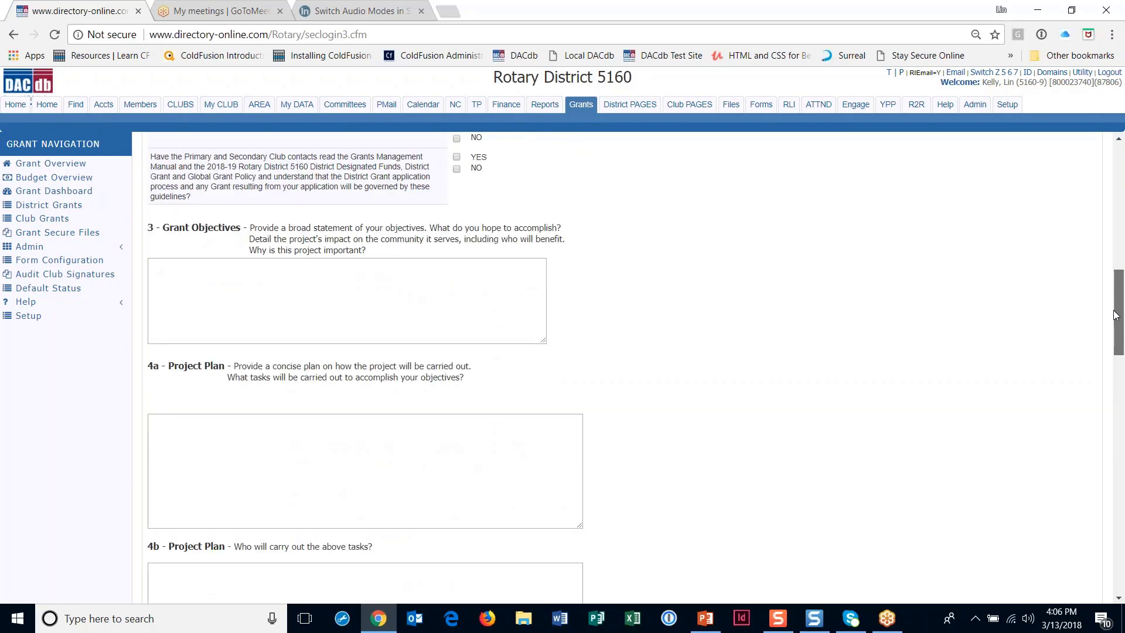
drag(1115, 315, 1115, 416)
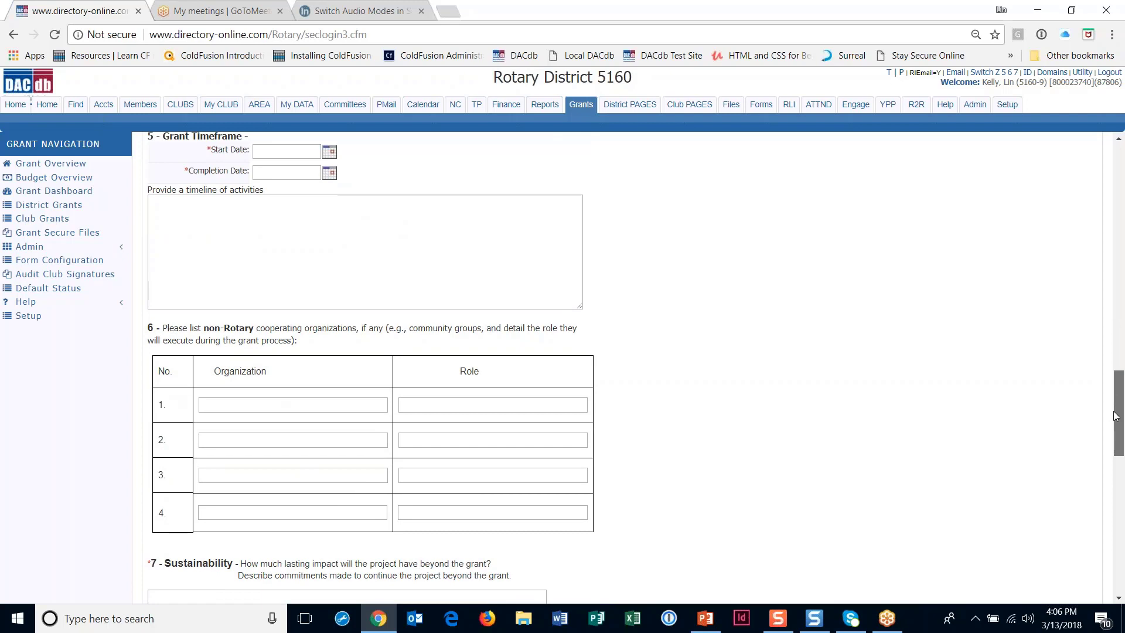
drag(1115, 416, 1121, 575)
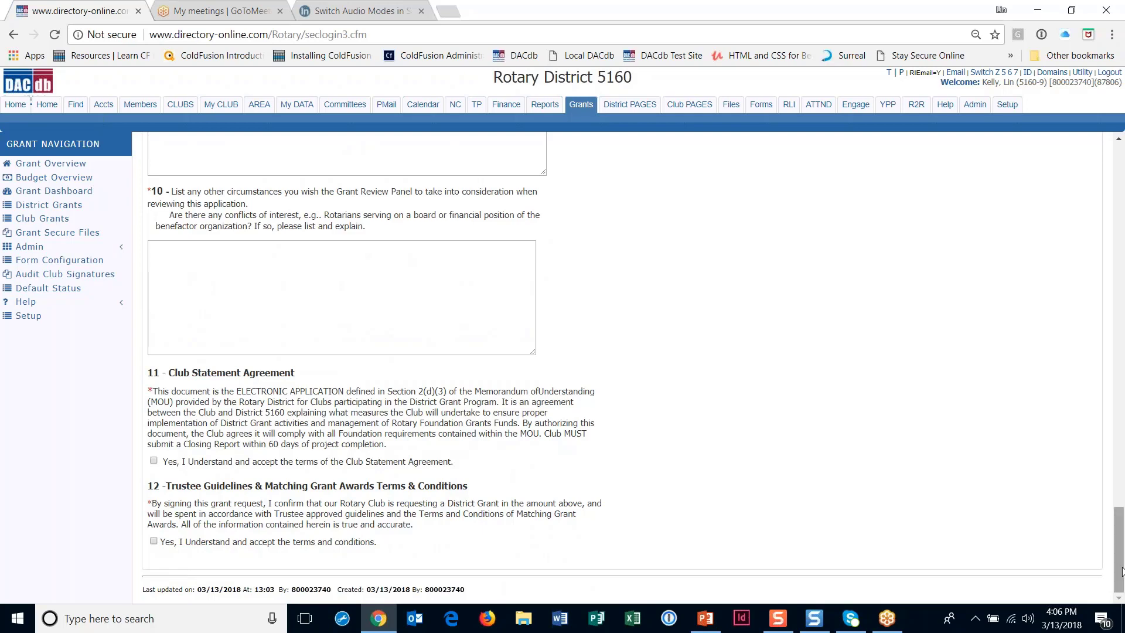
drag(1120, 573, 1123, 202)
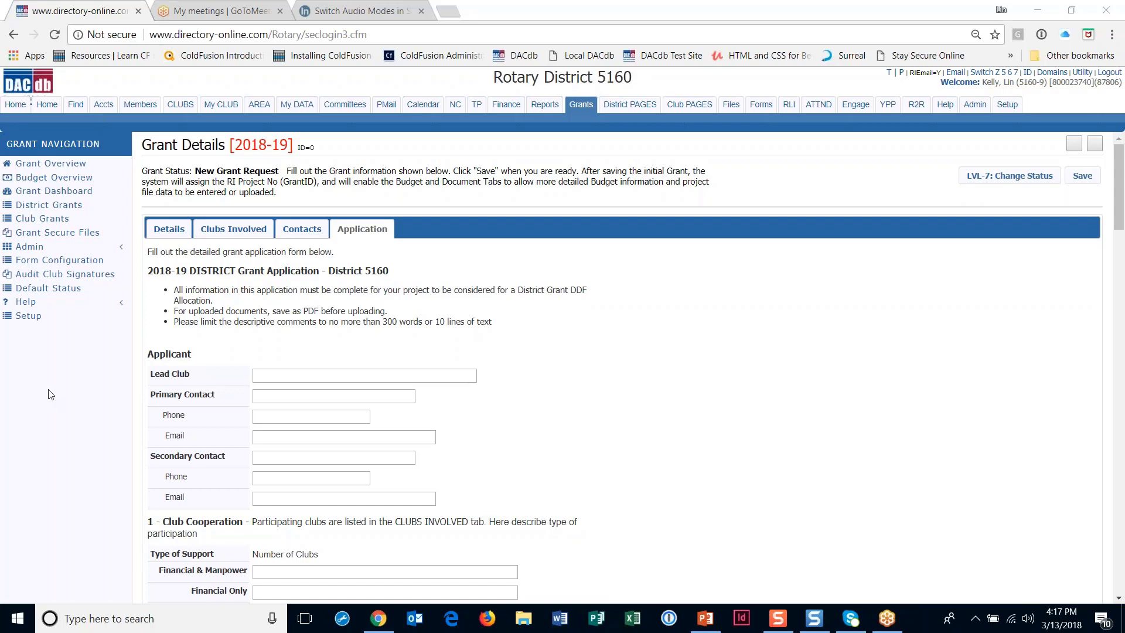
Open the draft grant Test from the club's grants list for editing and go to its budget.
click(42, 218)
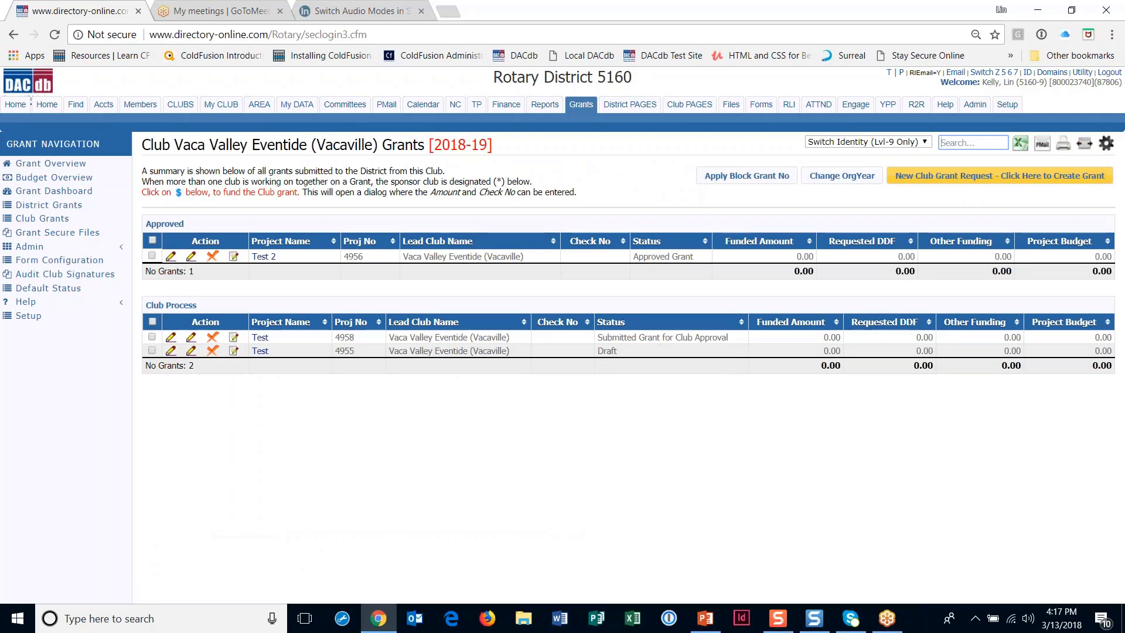
click(171, 350)
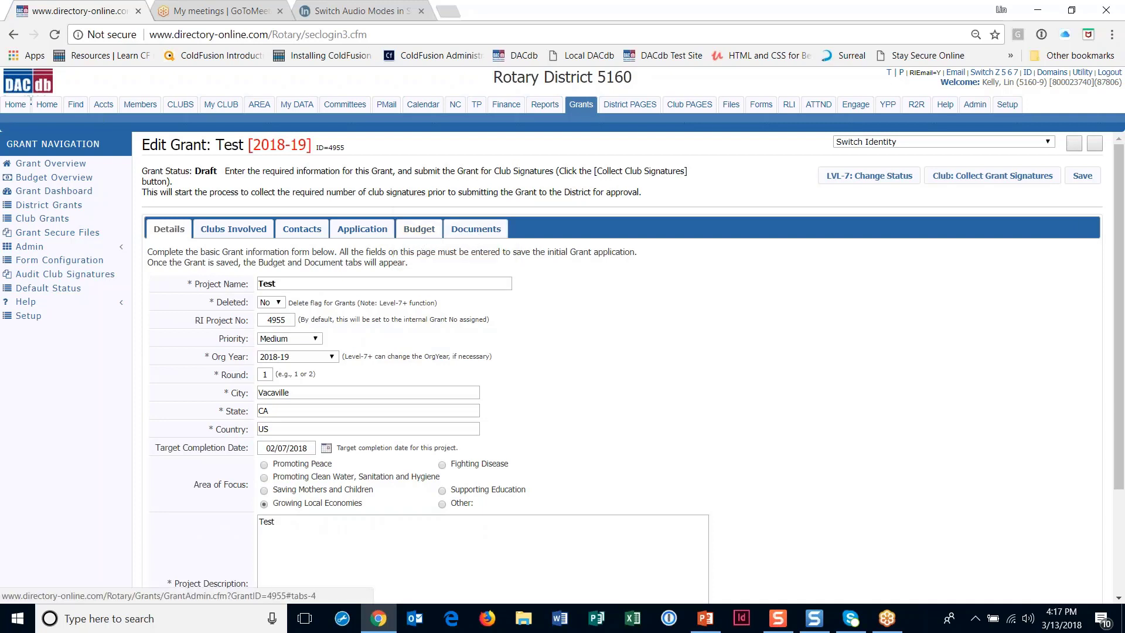
click(419, 229)
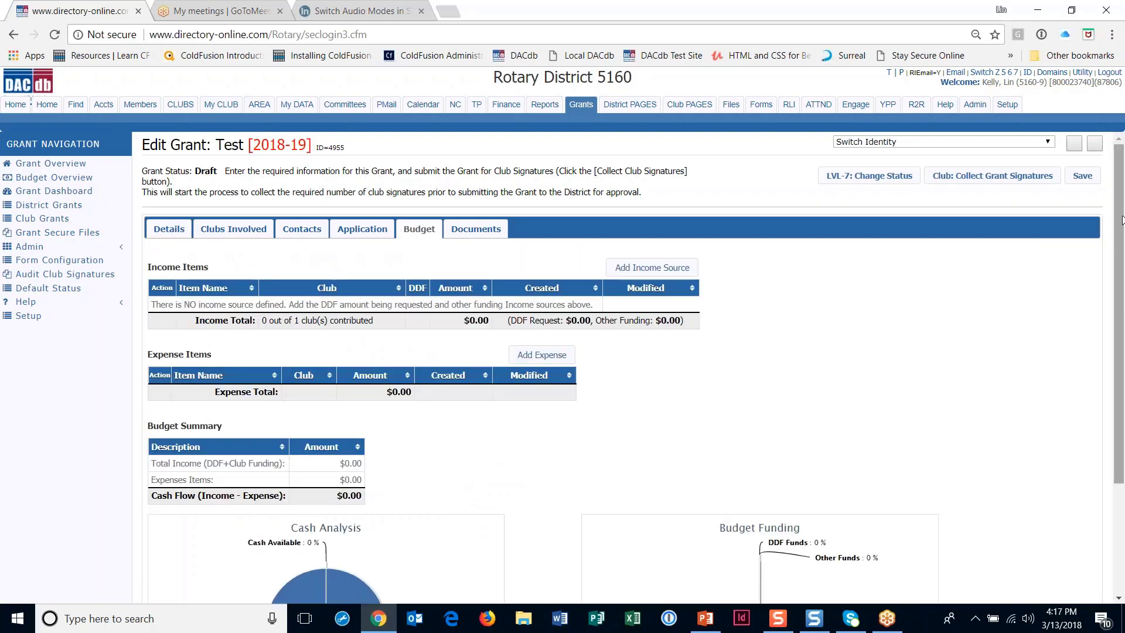
drag(1116, 219, 1114, 261)
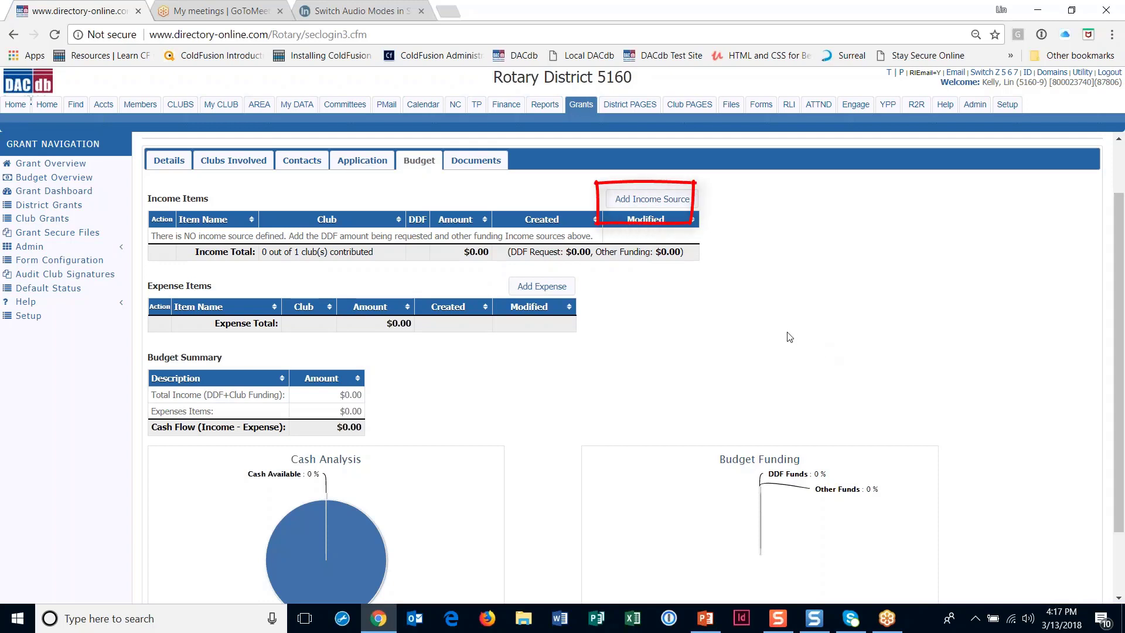
Add an income source described as "DDF Requested Amount" for 2000.00, with DDF Requested as the funding source.
click(661, 203)
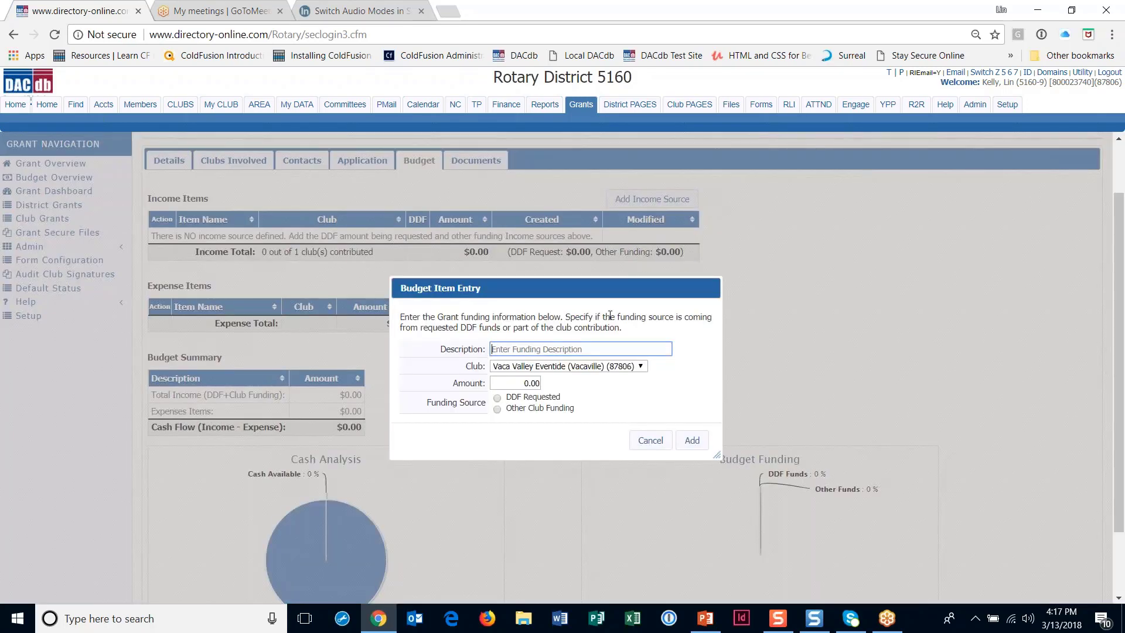
text(Dd)
key(BackSpace)
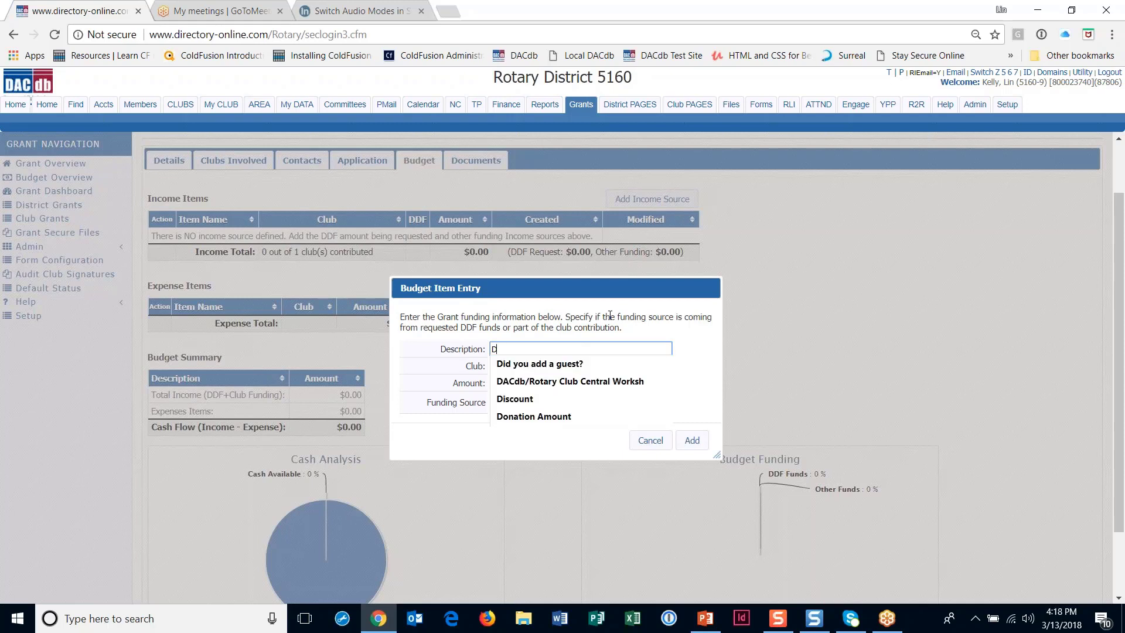
text(DF Re)
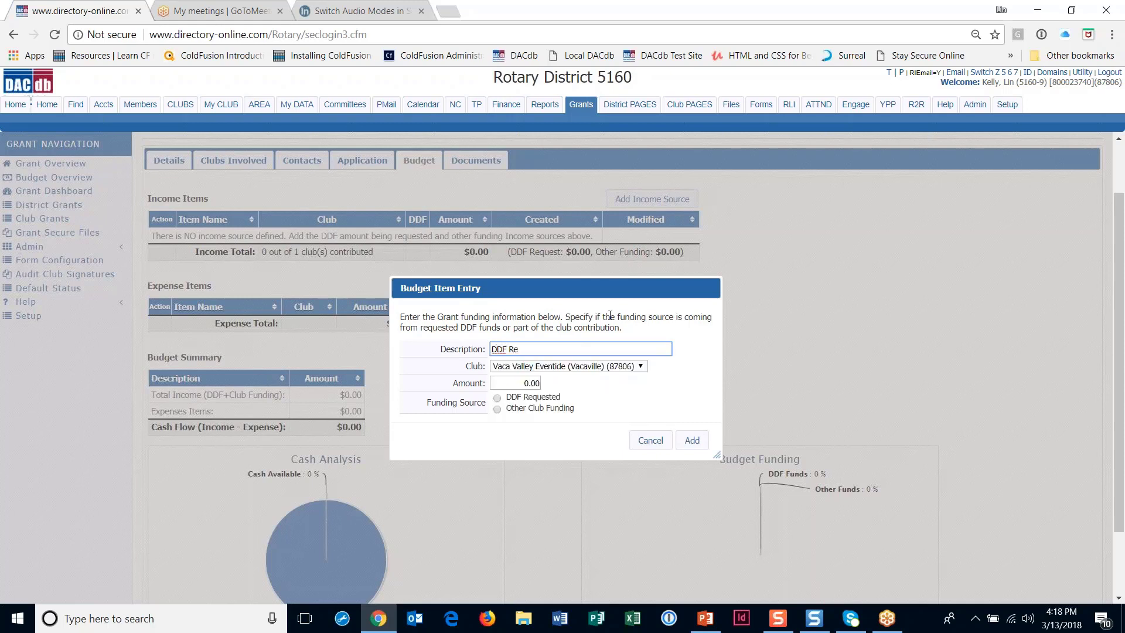
text(quested Amount)
click(508, 383)
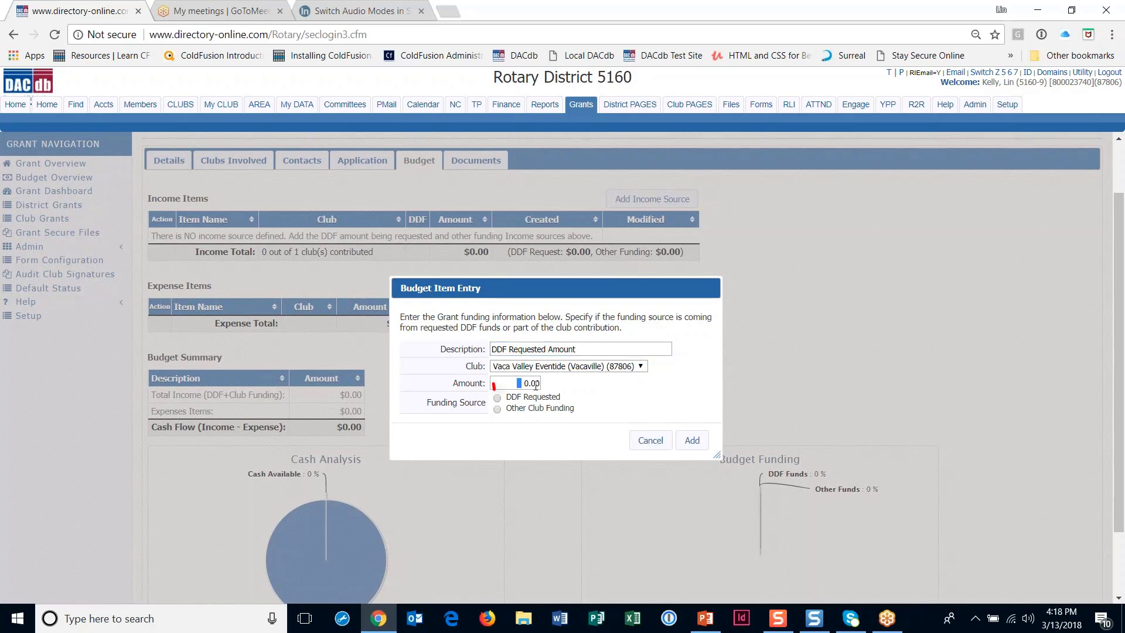
text(200)
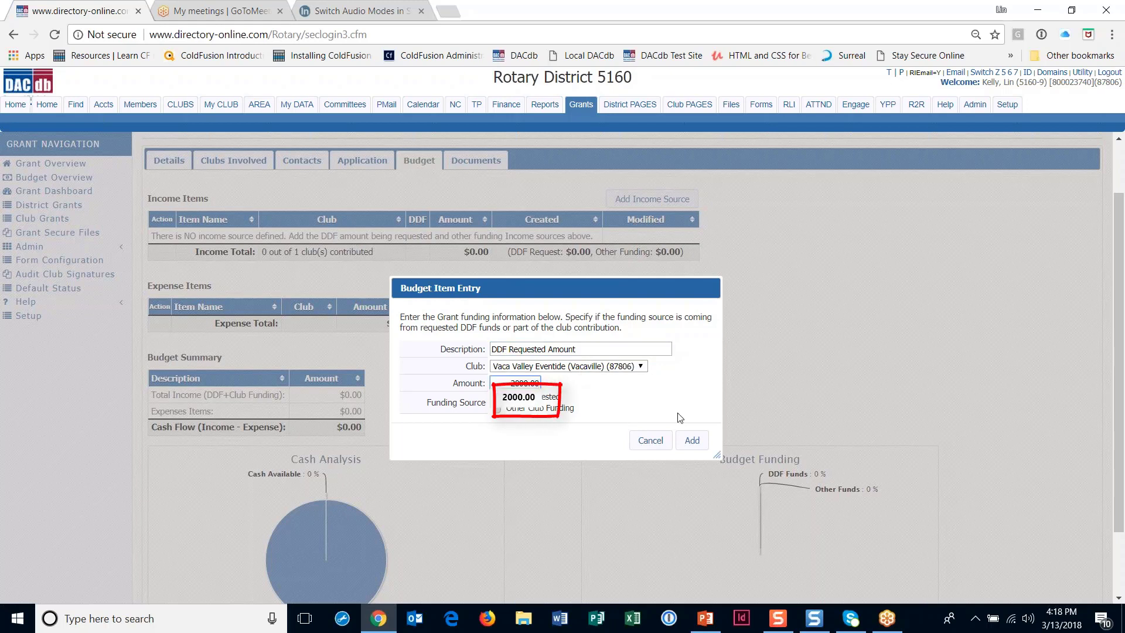
key(Return)
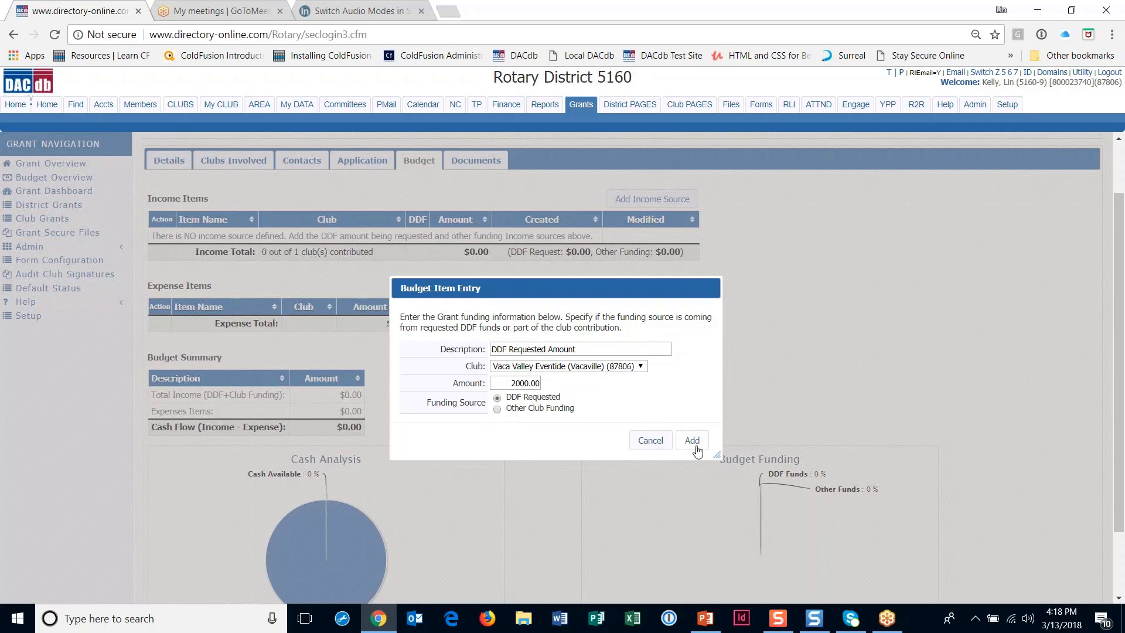
click(692, 441)
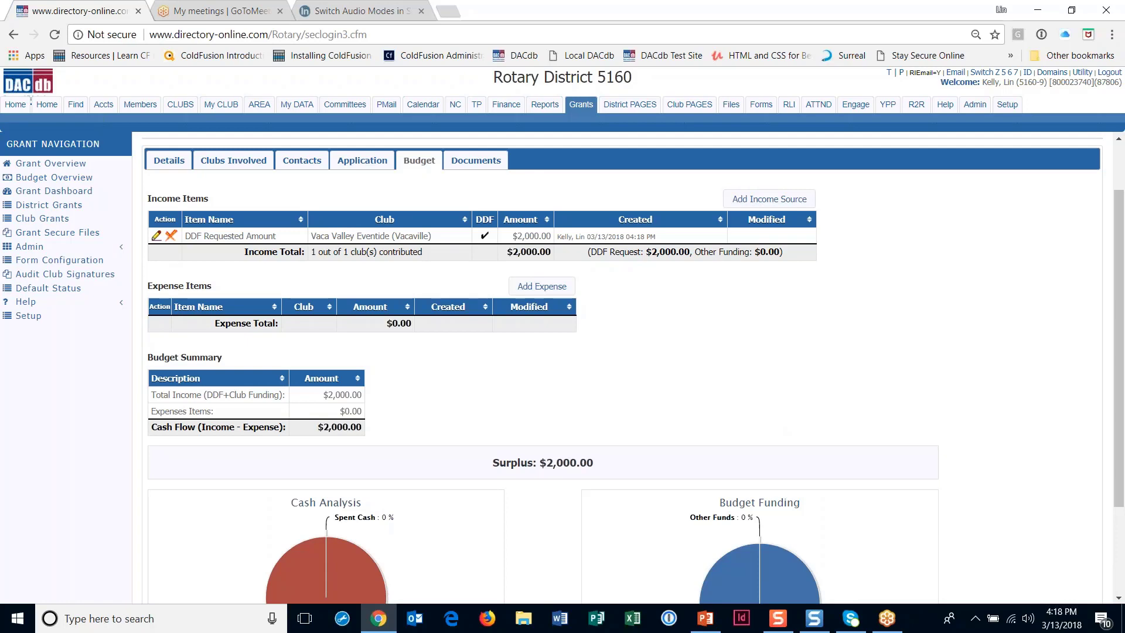
Add an income source described as "Fund Raising Events" for 2000.00, with Other Club Funding as the funding source.
click(769, 199)
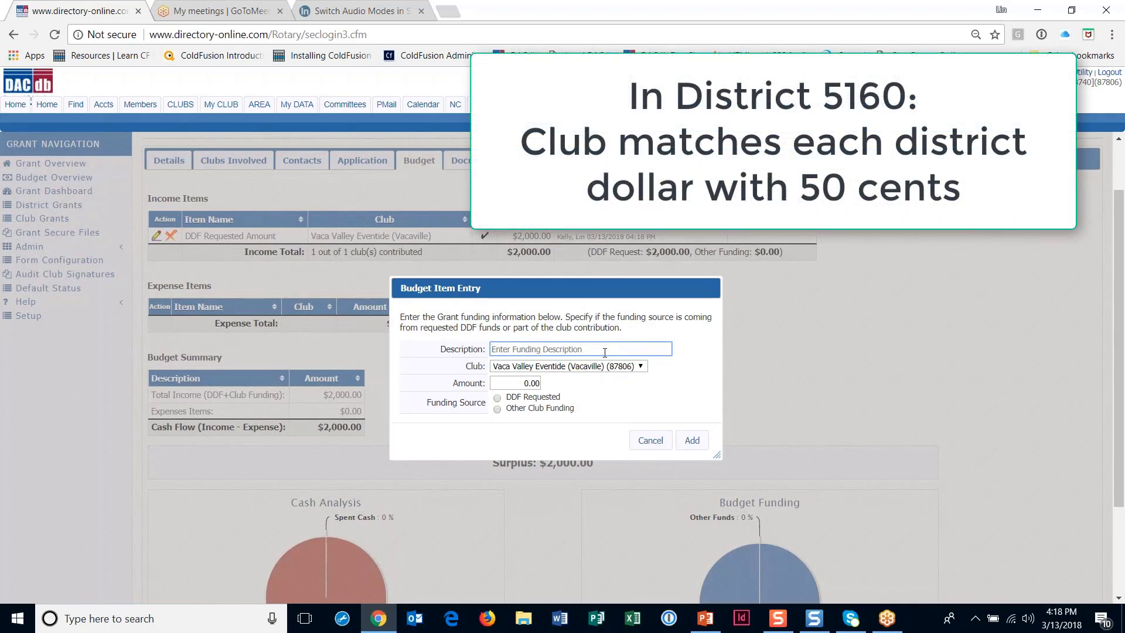
text(Fund Raising Events)
click(534, 382)
text(200)
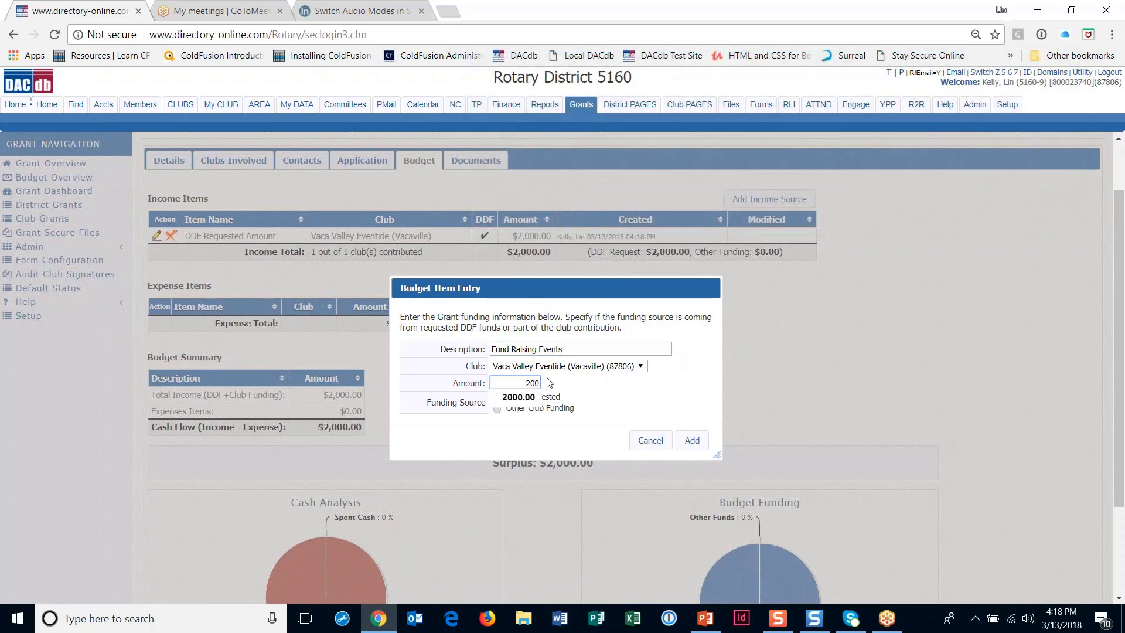
text(0.00)
click(610, 400)
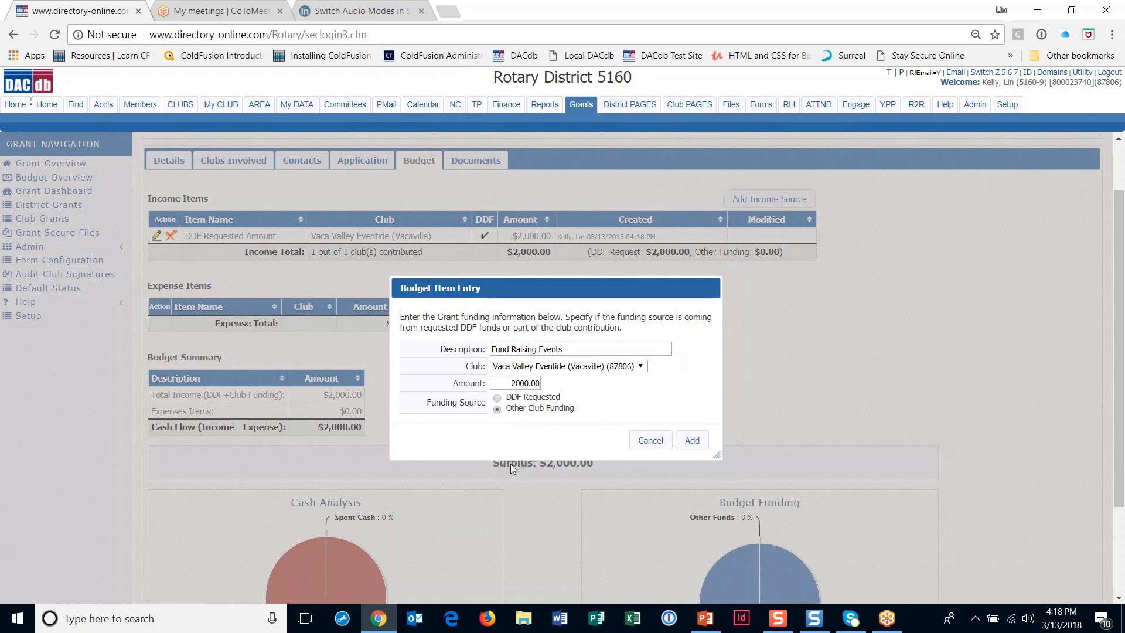
click(691, 443)
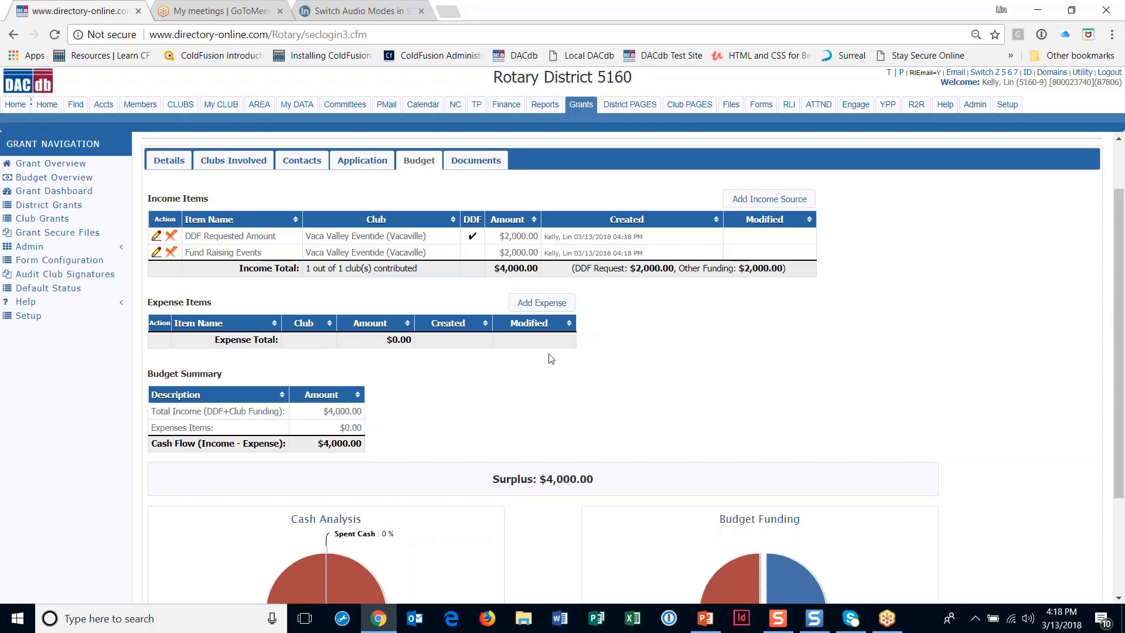
Add an expense item described as "Estimated Expenses" with an amount of 4000.00 to the grant budget.
click(554, 304)
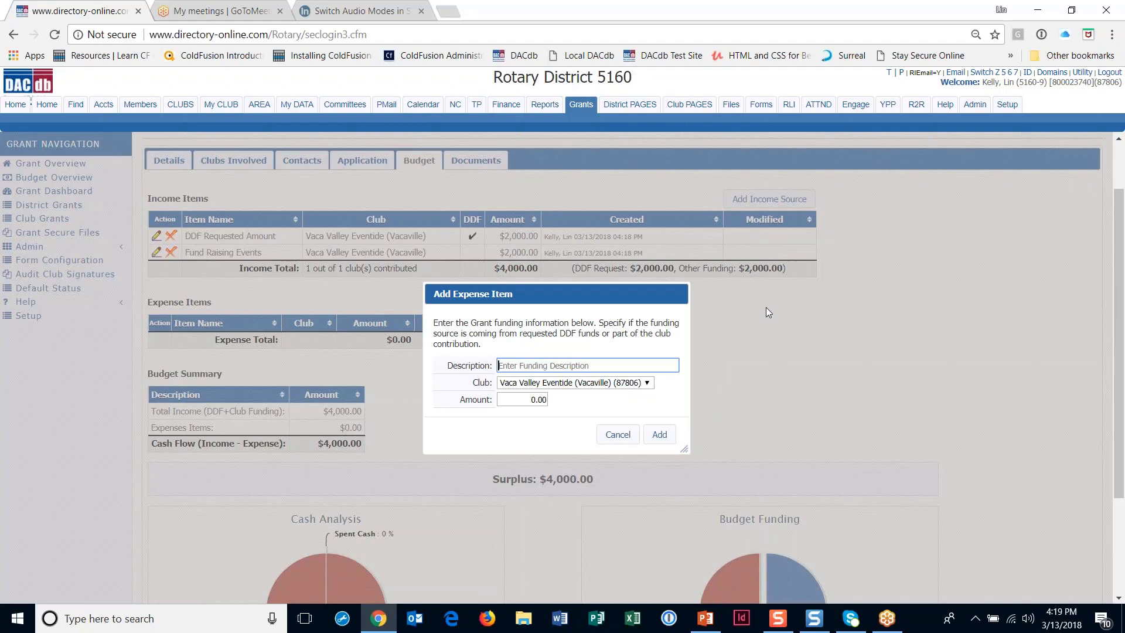
text(Estimated Expenses)
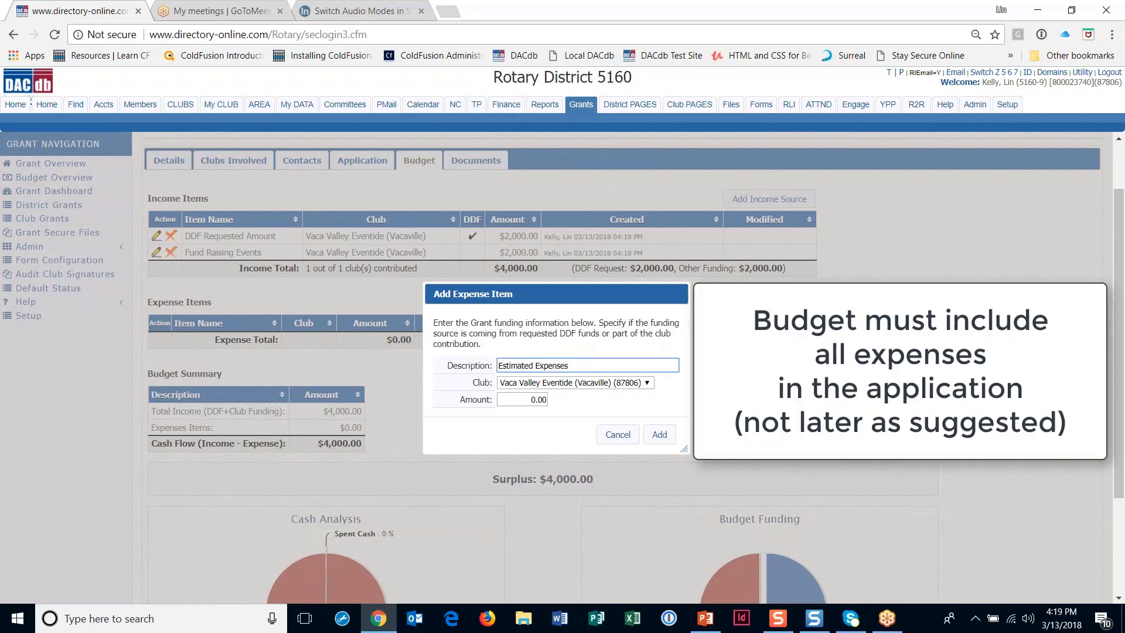
click(534, 400)
text(400)
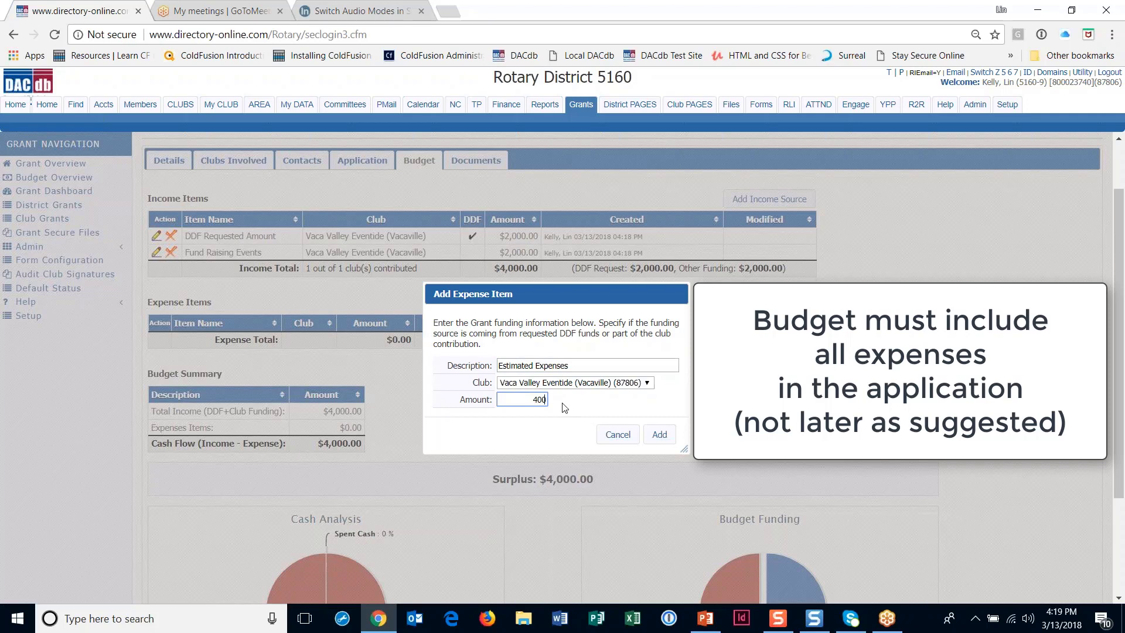
text(0.00)
click(656, 437)
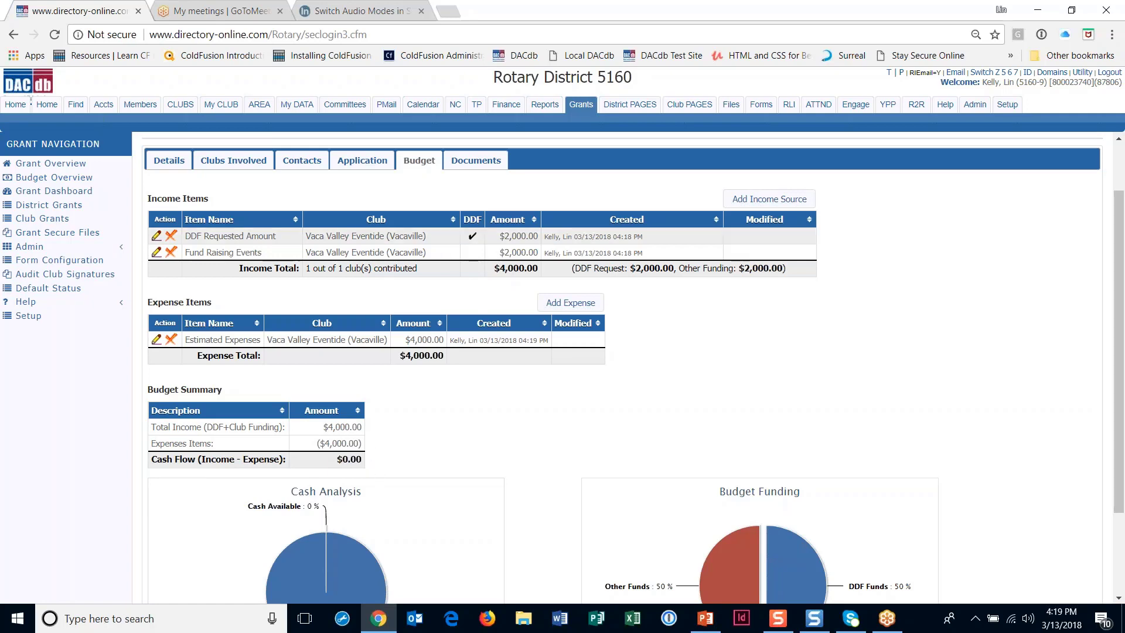
Check the Test grant's documents and start collecting club signatures on the grant, confirming the request.
click(488, 162)
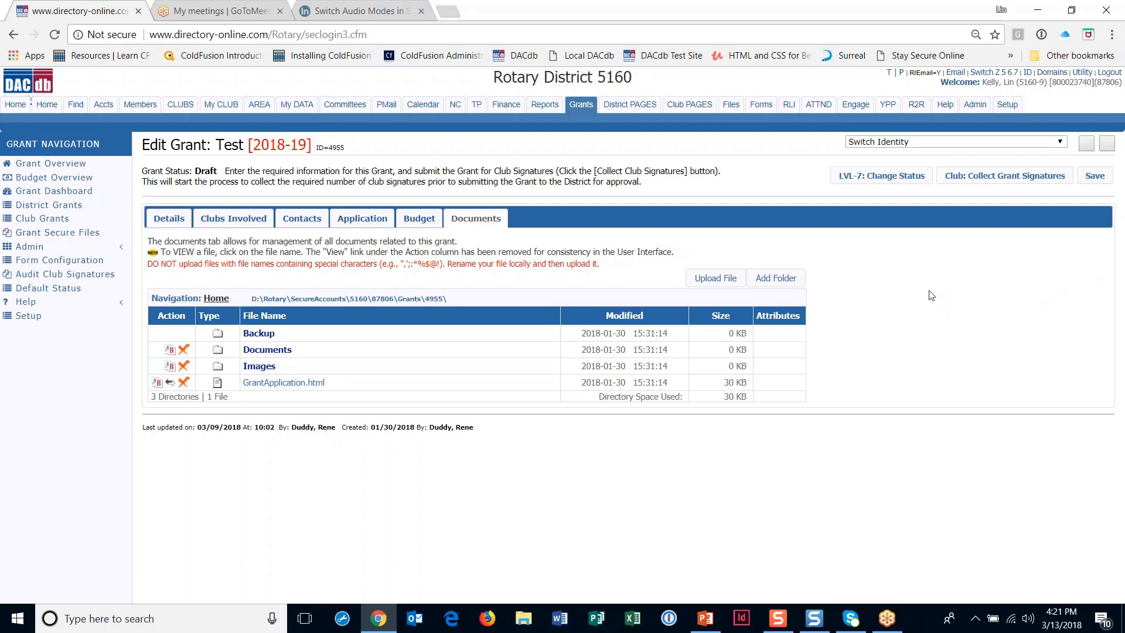
click(996, 182)
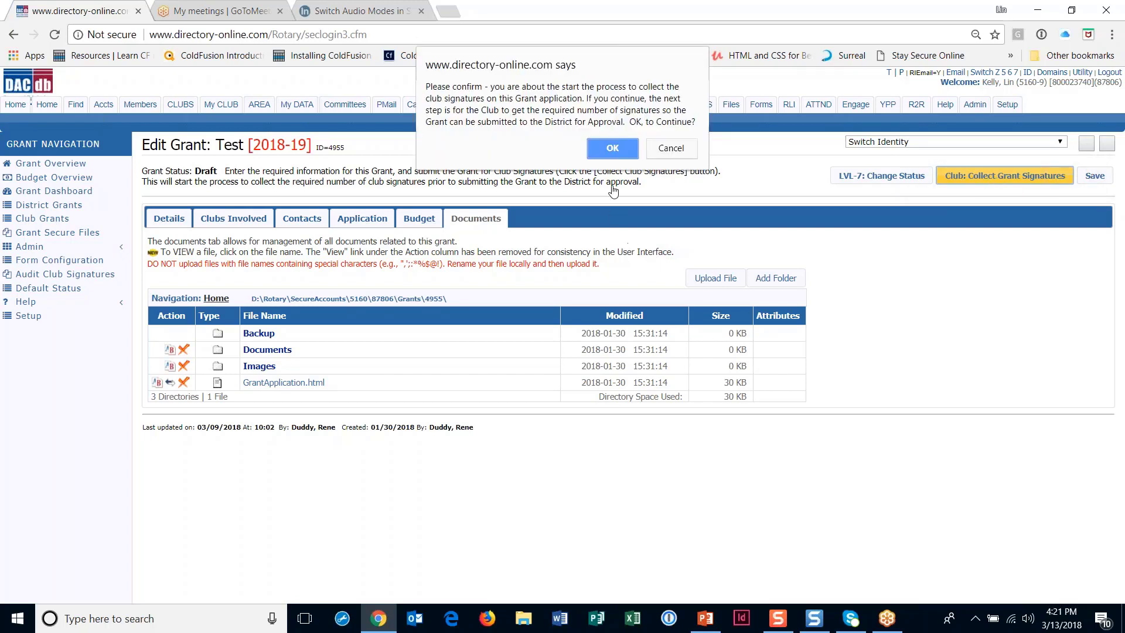
click(612, 148)
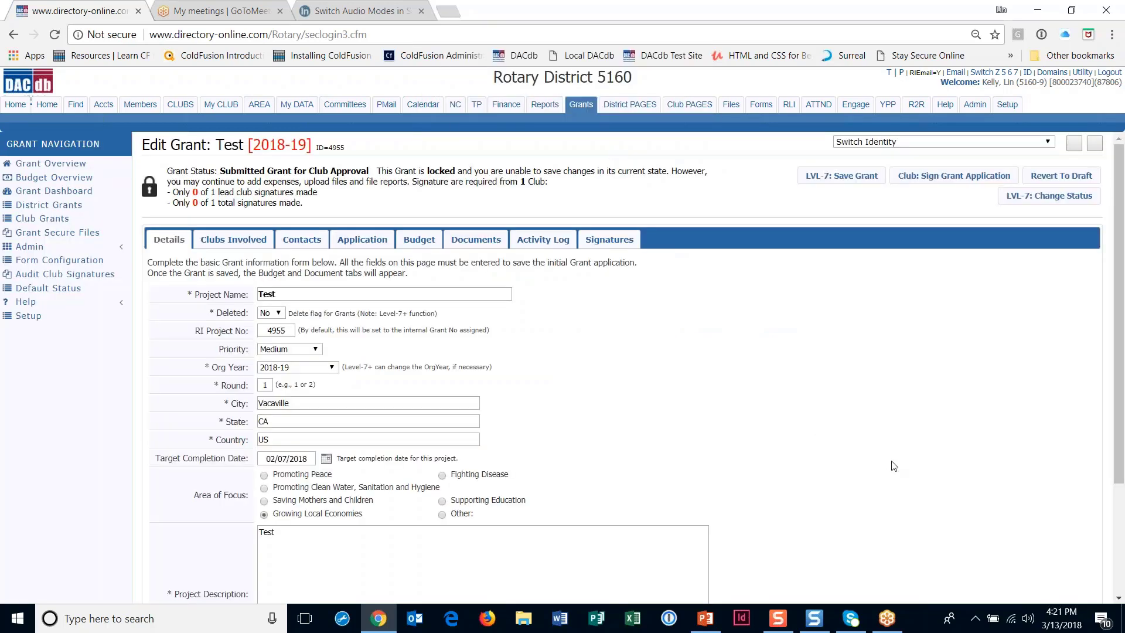
Sign the Test grant for the club and review its activity log and signatures.
click(943, 177)
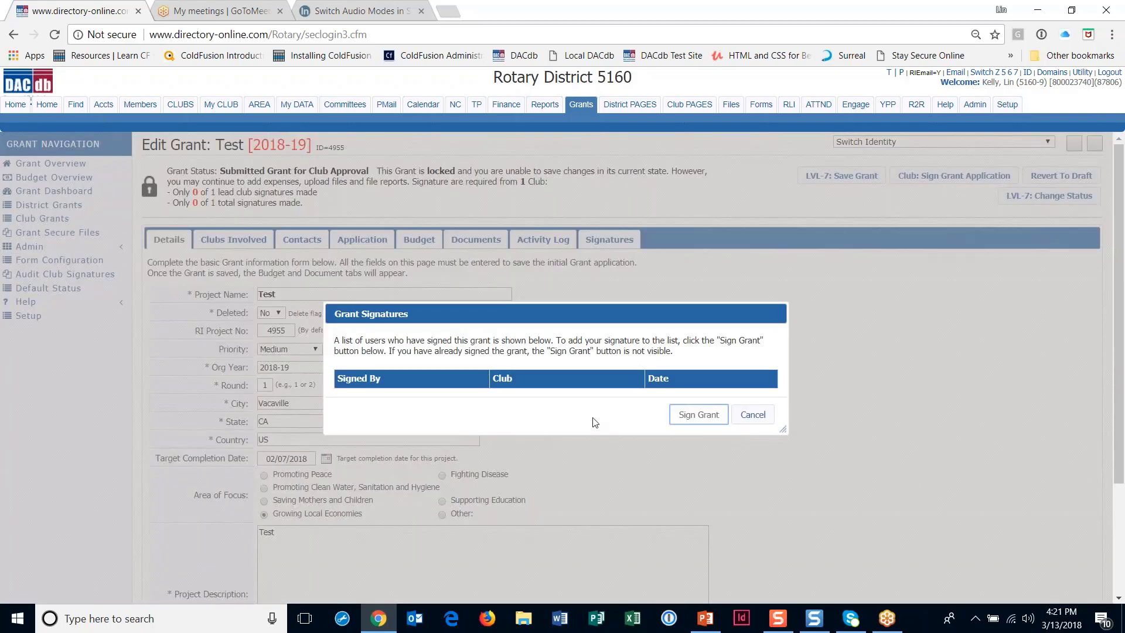
click(708, 420)
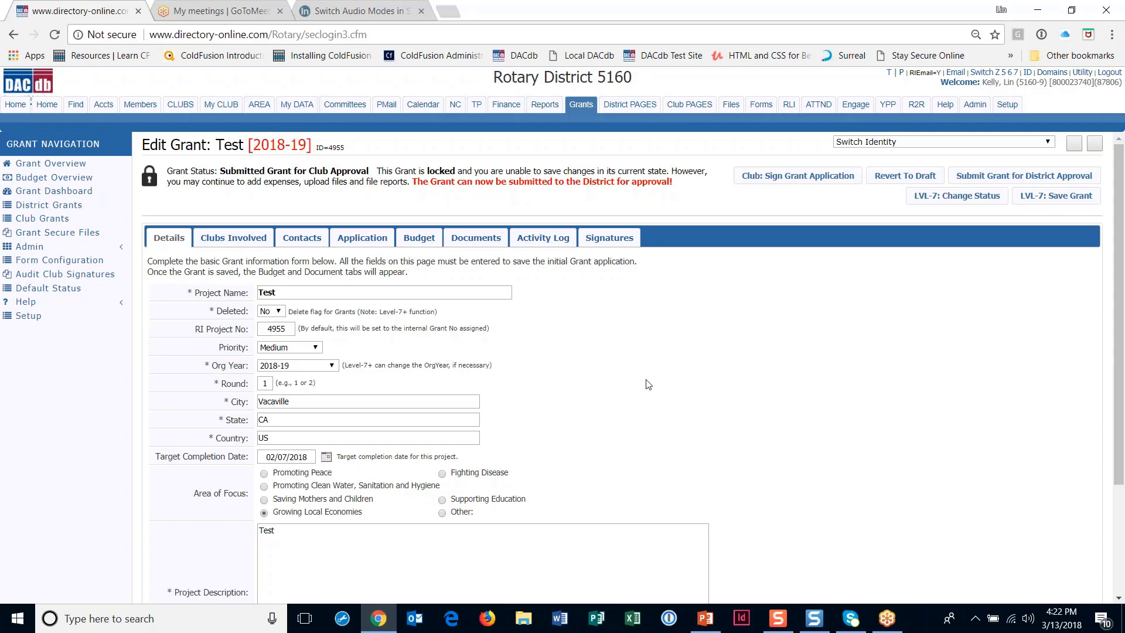
click(551, 240)
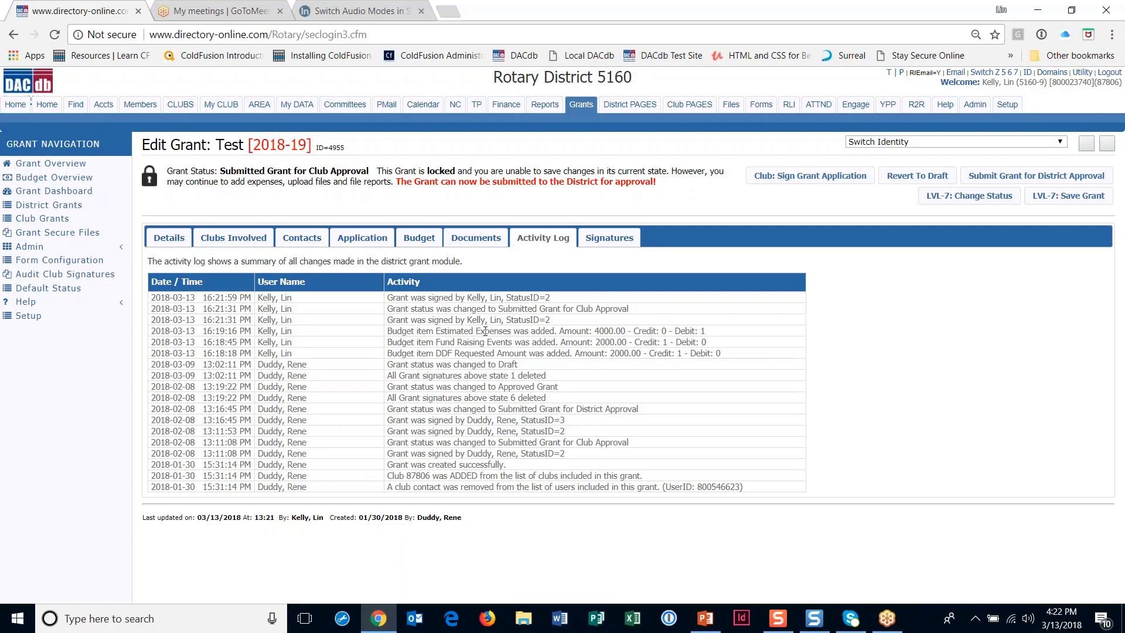
click(615, 241)
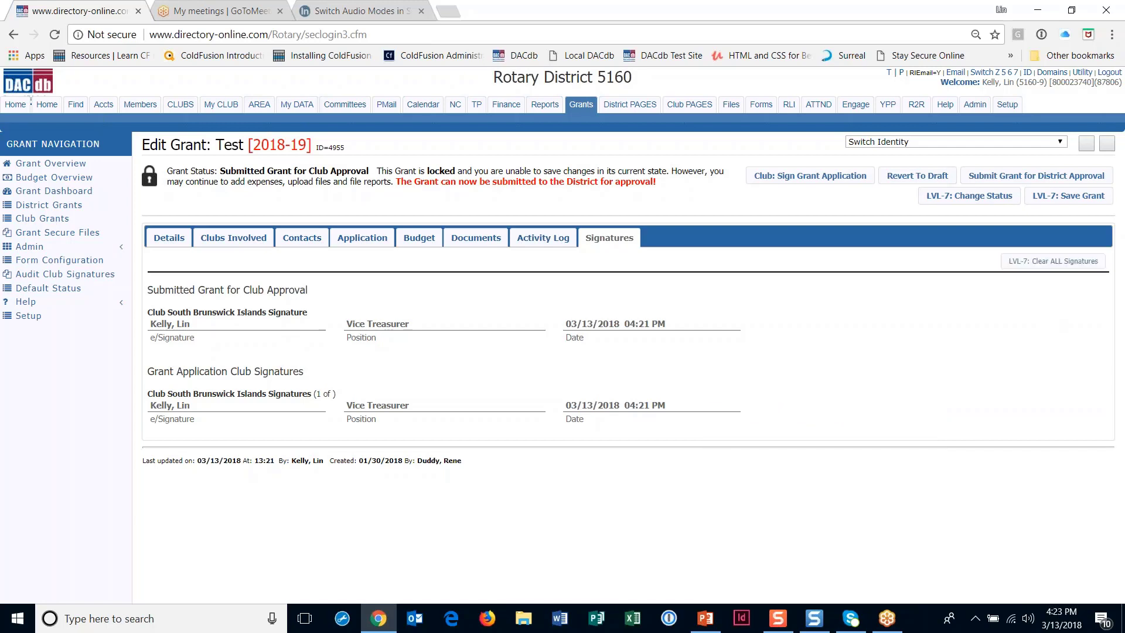
Submit the Test grant for District approval, and check it in the club's grants list and in its own record.
click(1022, 177)
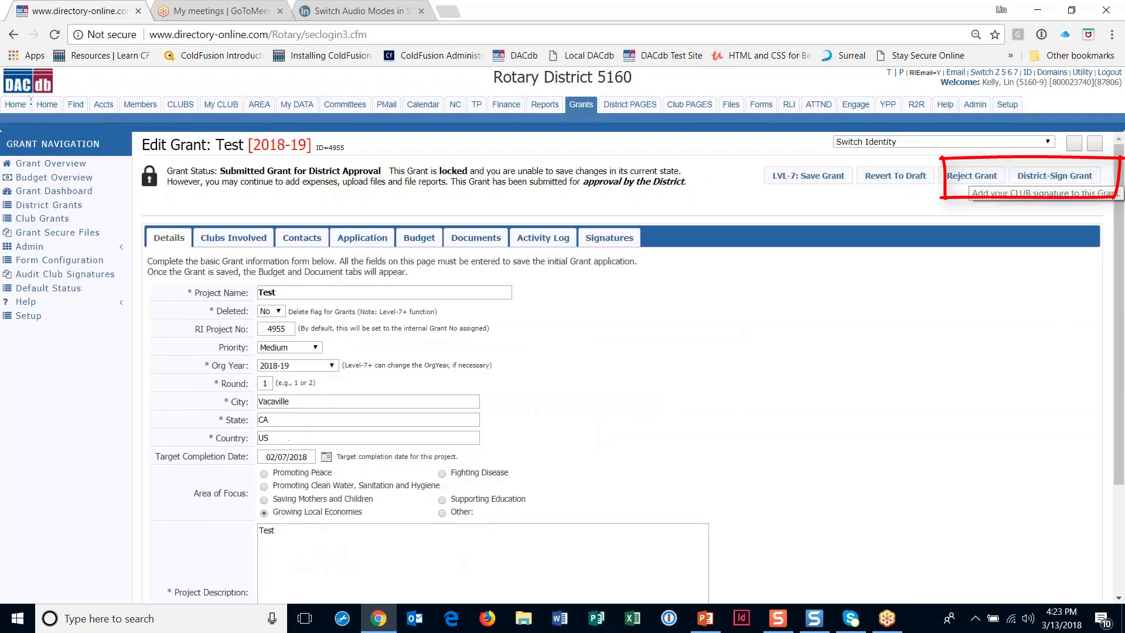
click(47, 220)
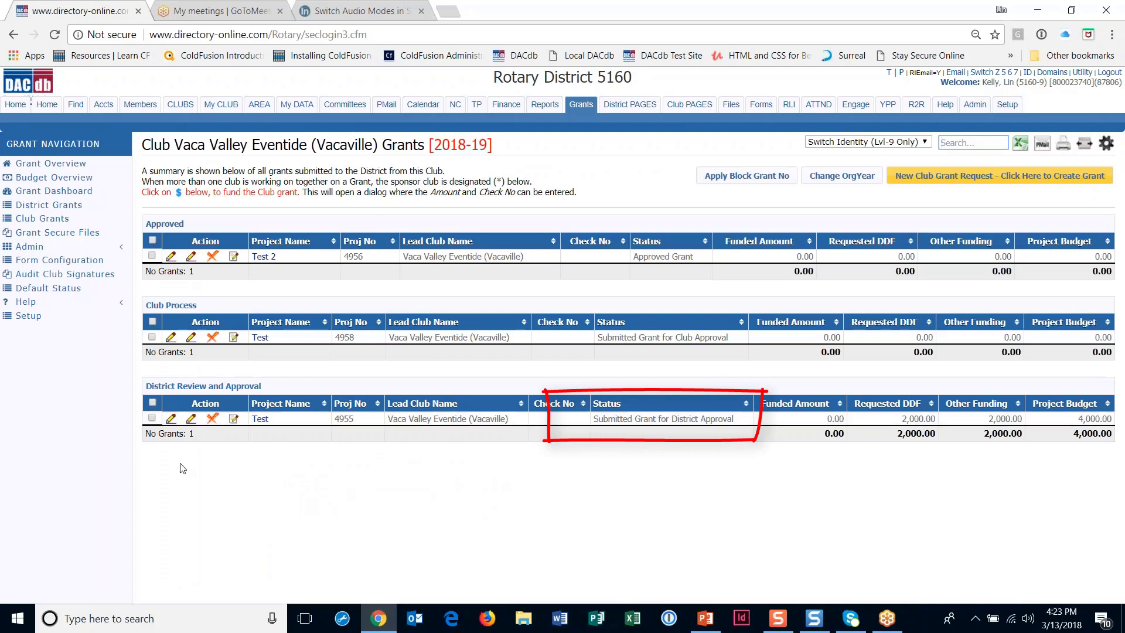
click(171, 418)
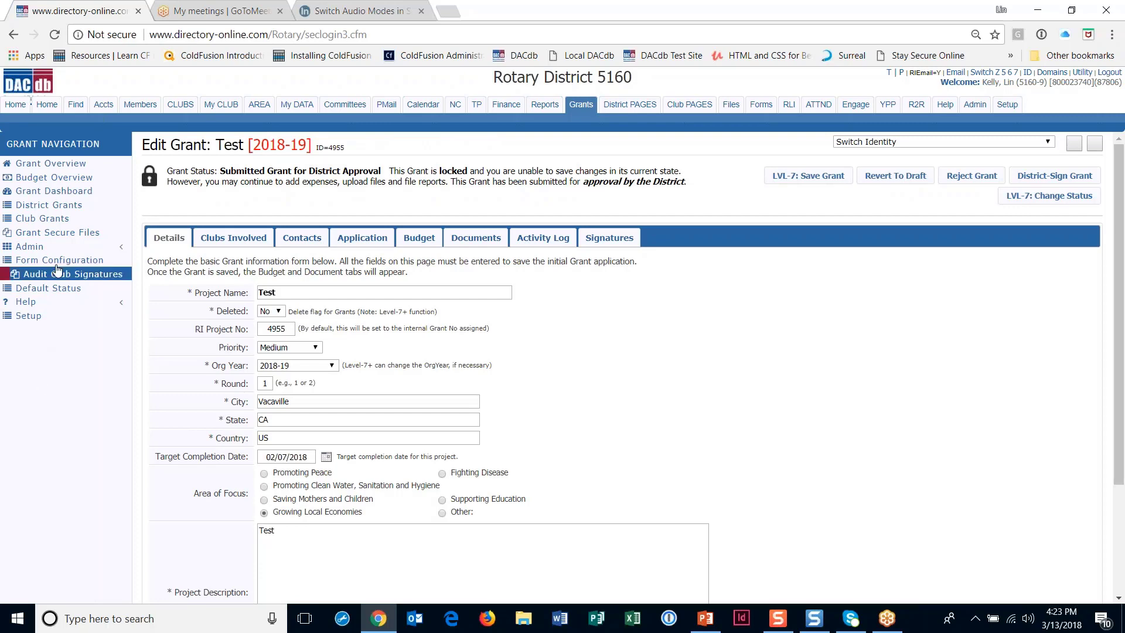
click(53, 220)
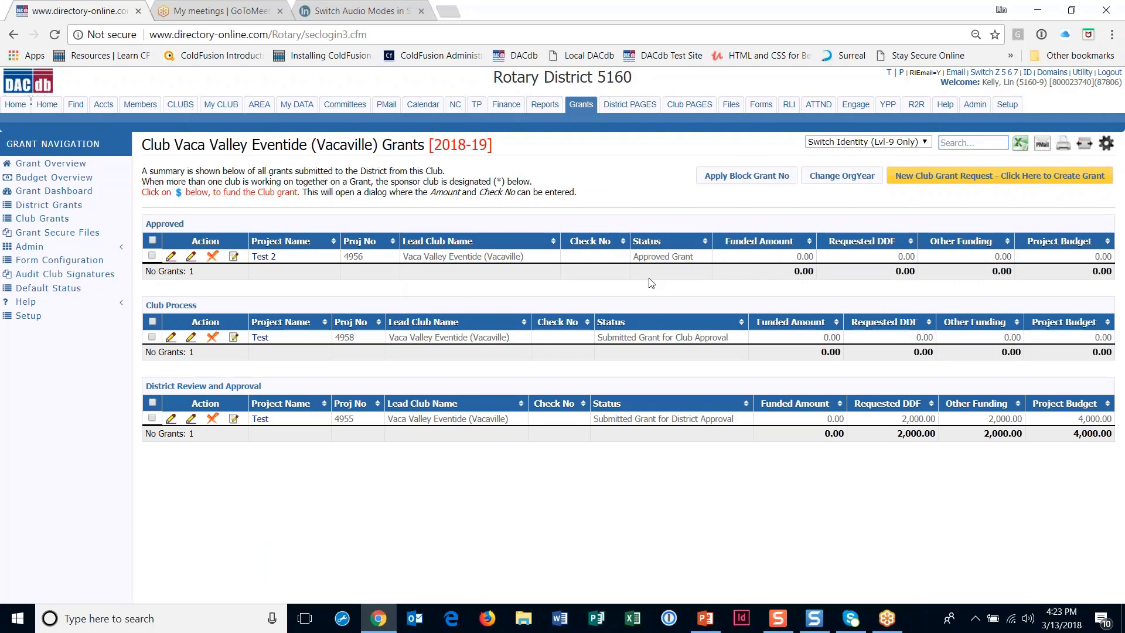
Open the approved grant Test 2 for editing and review the whole interim report form.
click(169, 257)
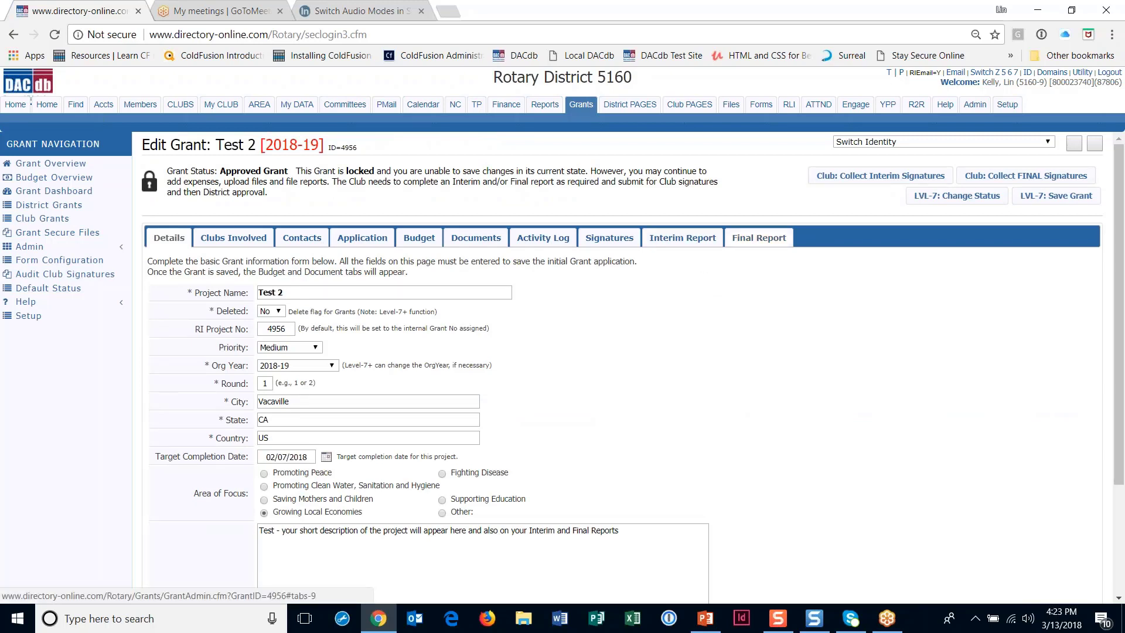
click(683, 242)
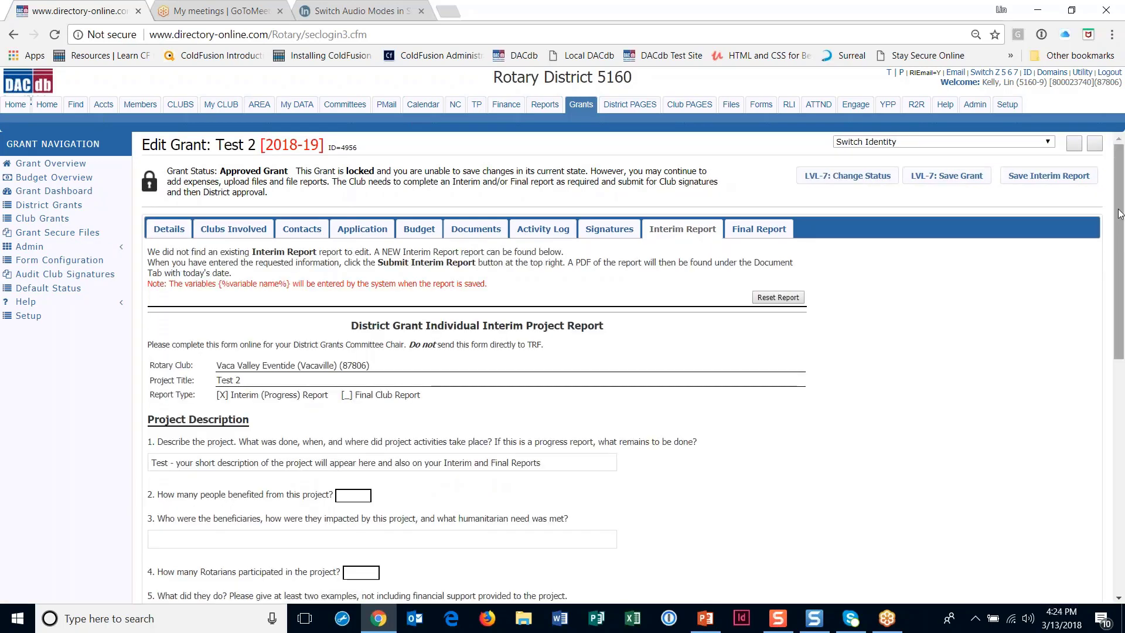
scroll(1109, 225, down, 1)
scroll(1109, 226, down, 3)
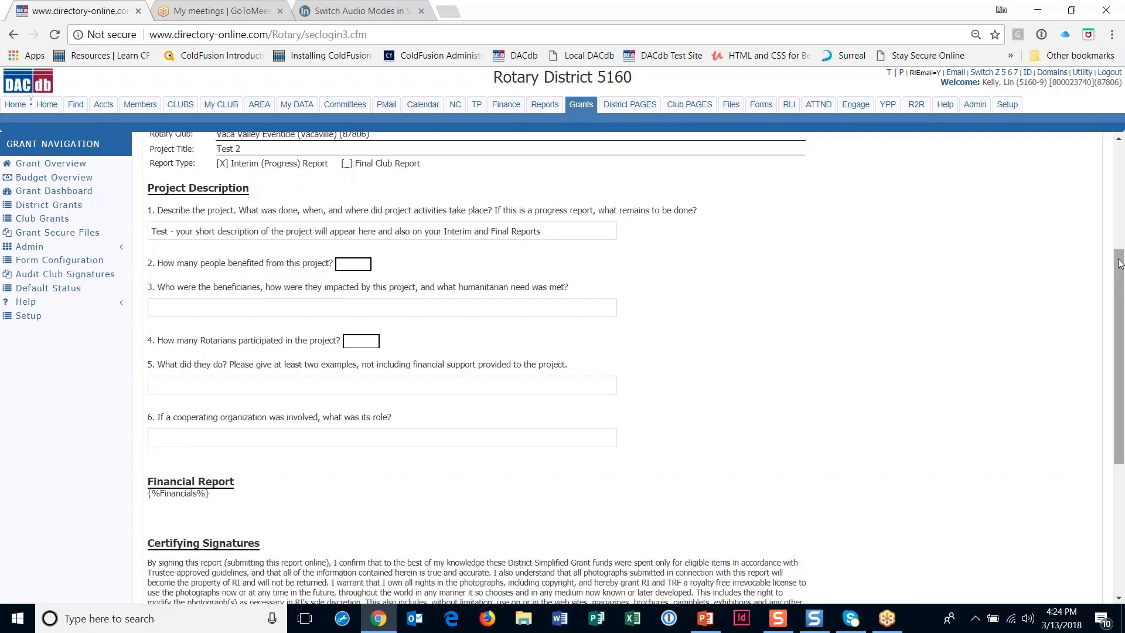
drag(1118, 283, 1074, 446)
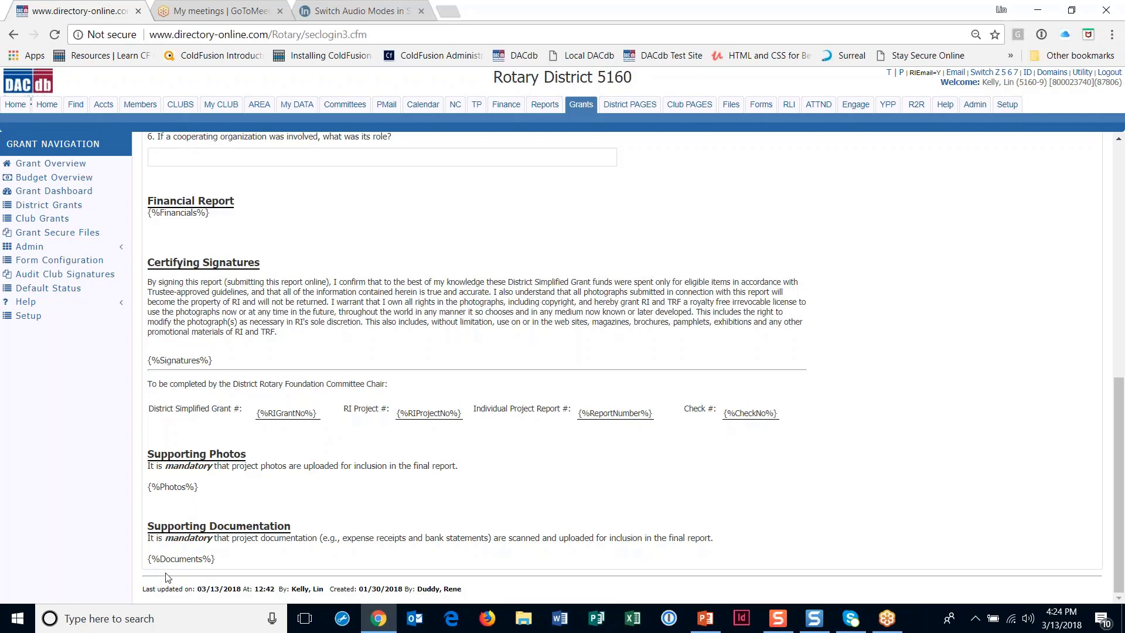
Fill in the interim report with 23 people benefited, 23 participating Rotarians, "test" as what they did and "ts" as the cooperating organization's role.
scroll(198, 577, up, 4)
click(278, 333)
text(test)
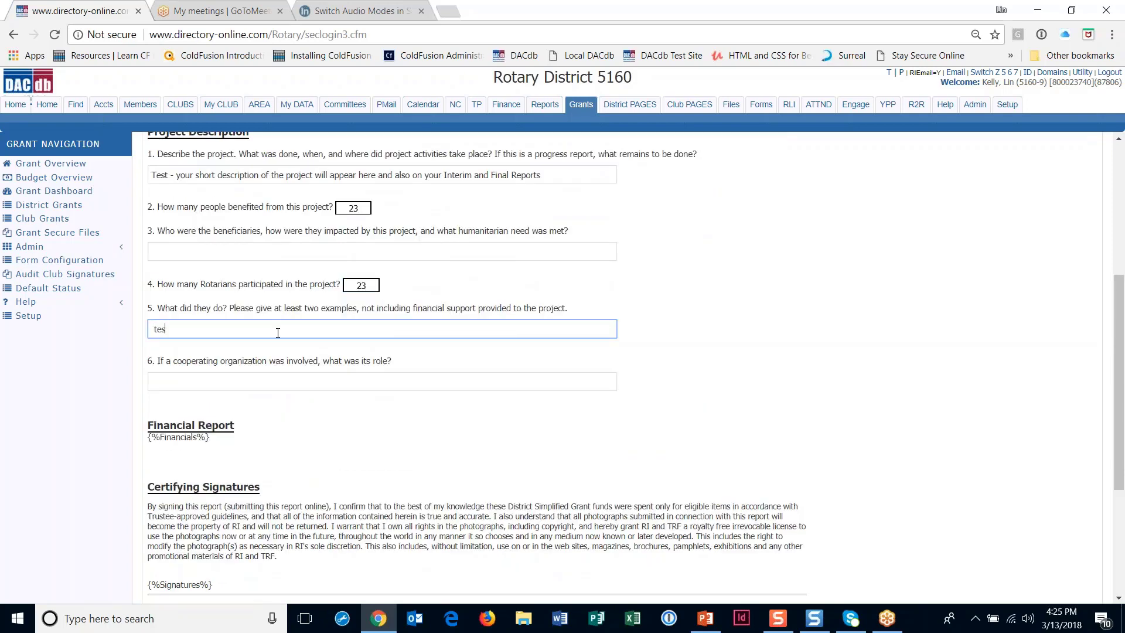
click(265, 382)
text(ts)
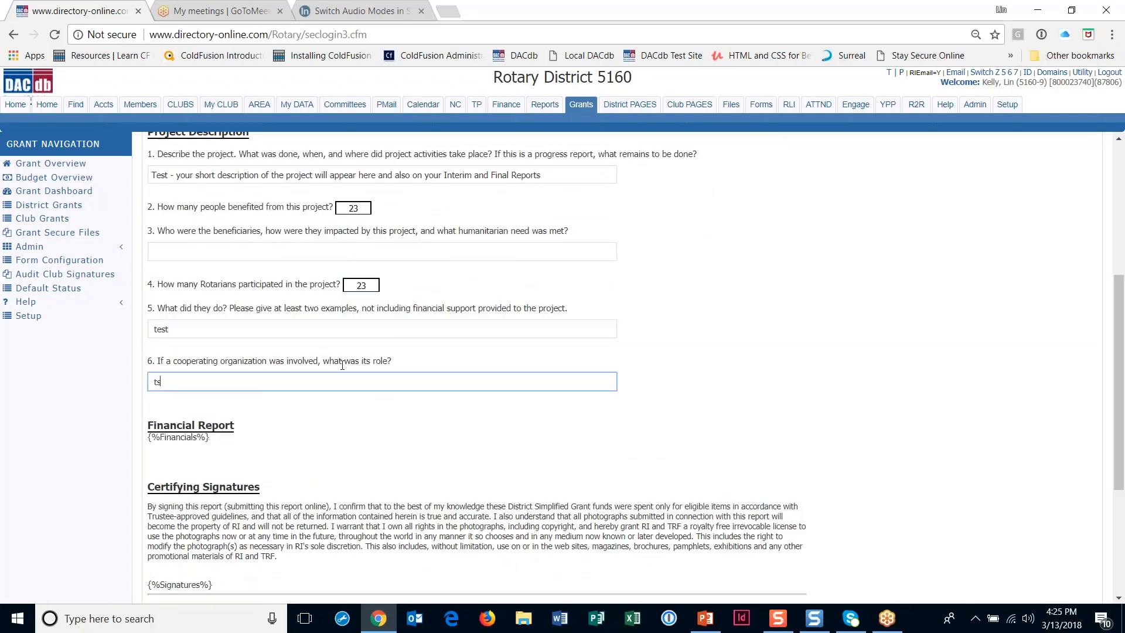
Save the interim report for Test 2 and acknowledge the save confirmation.
scroll(1119, 375, down, 4)
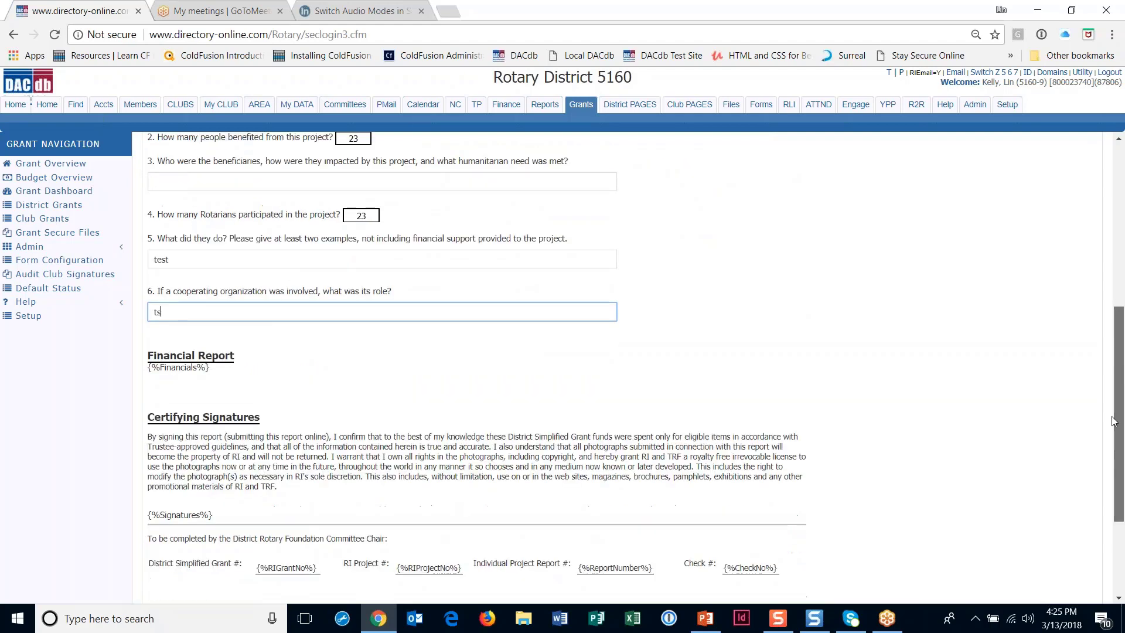
scroll(1095, 514, up, 4)
scroll(1057, 195, up, 5)
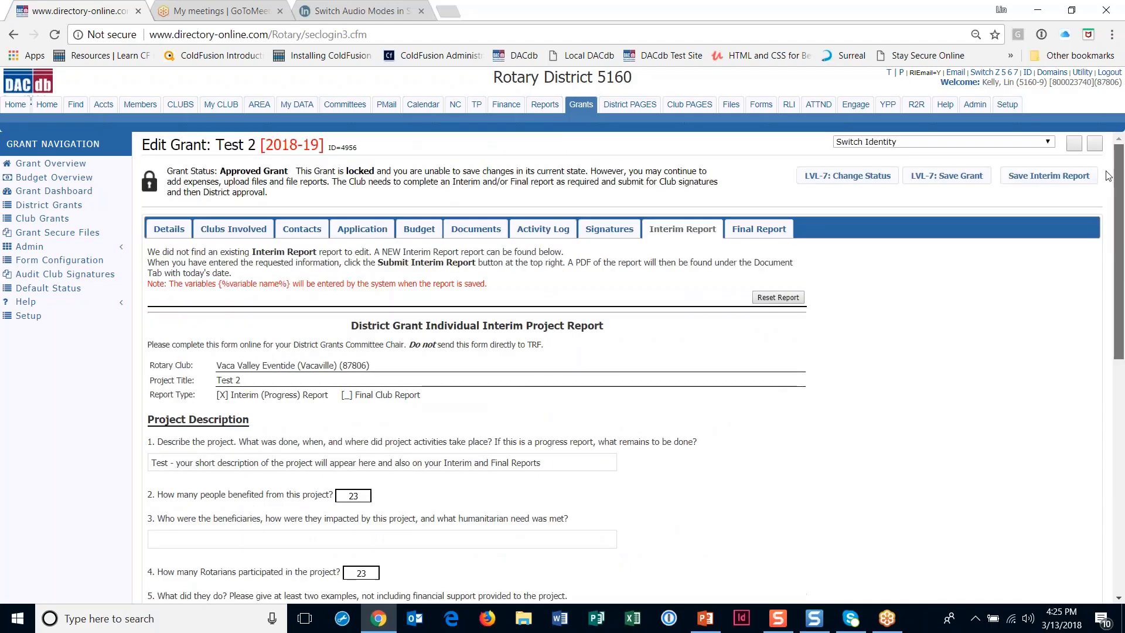
click(1052, 178)
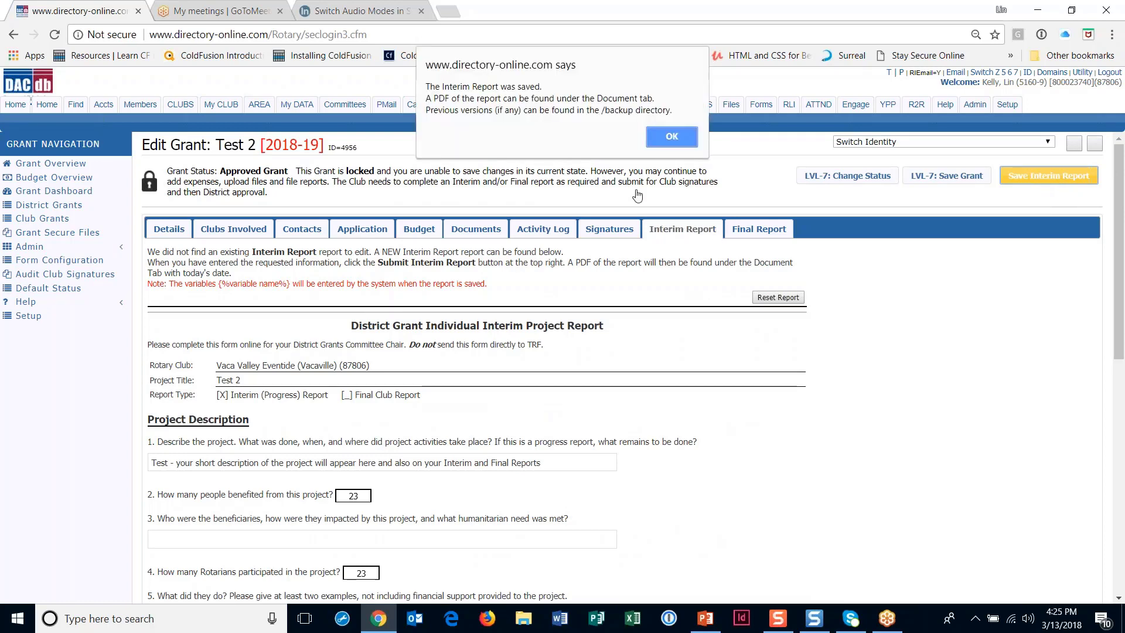
click(666, 136)
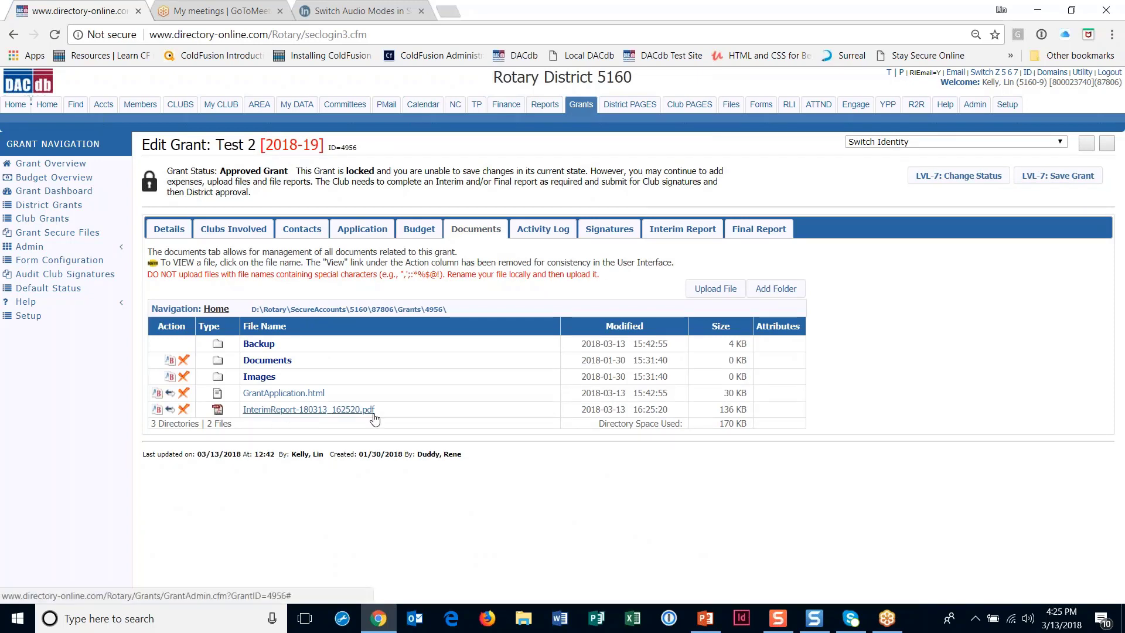
Download the interim report PDF from the grant's documents, review its pages through Supporting Photos, and return to the grant.
click(309, 408)
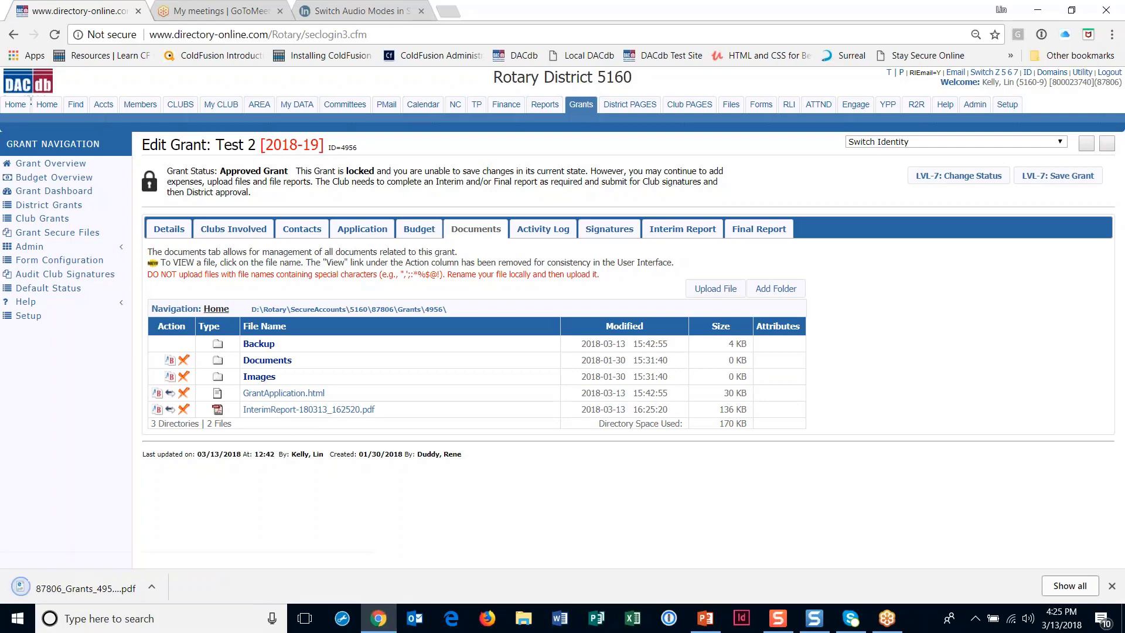
click(85, 588)
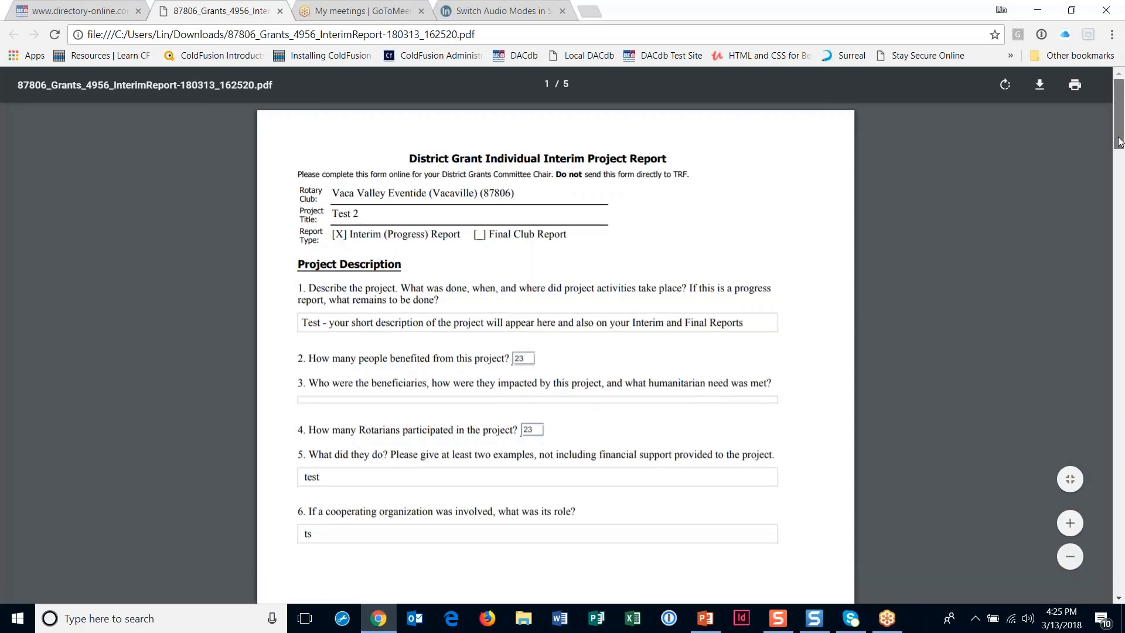
scroll(1119, 153, down, 1)
drag(1118, 154, 1084, 391)
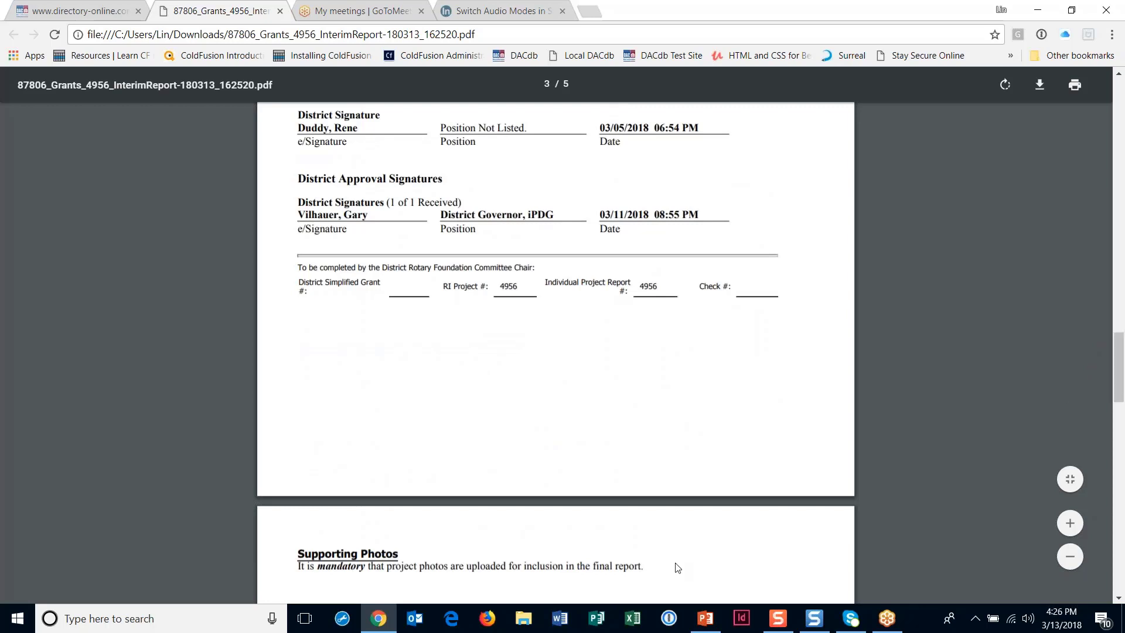
drag(1122, 358, 1119, 424)
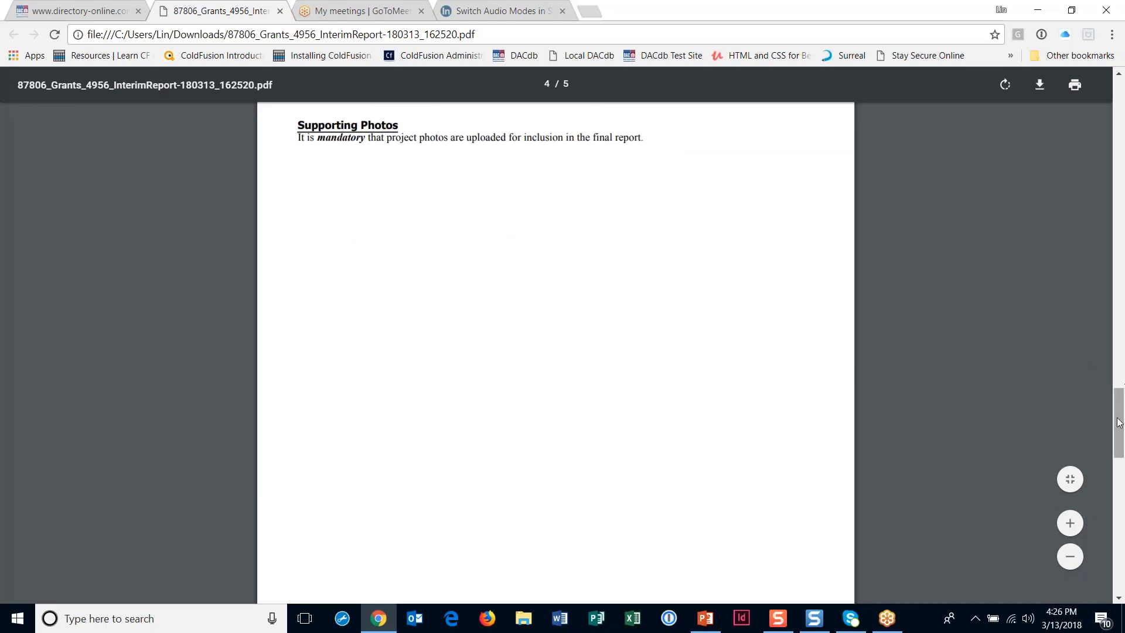
drag(1123, 387, 1049, 110)
click(101, 11)
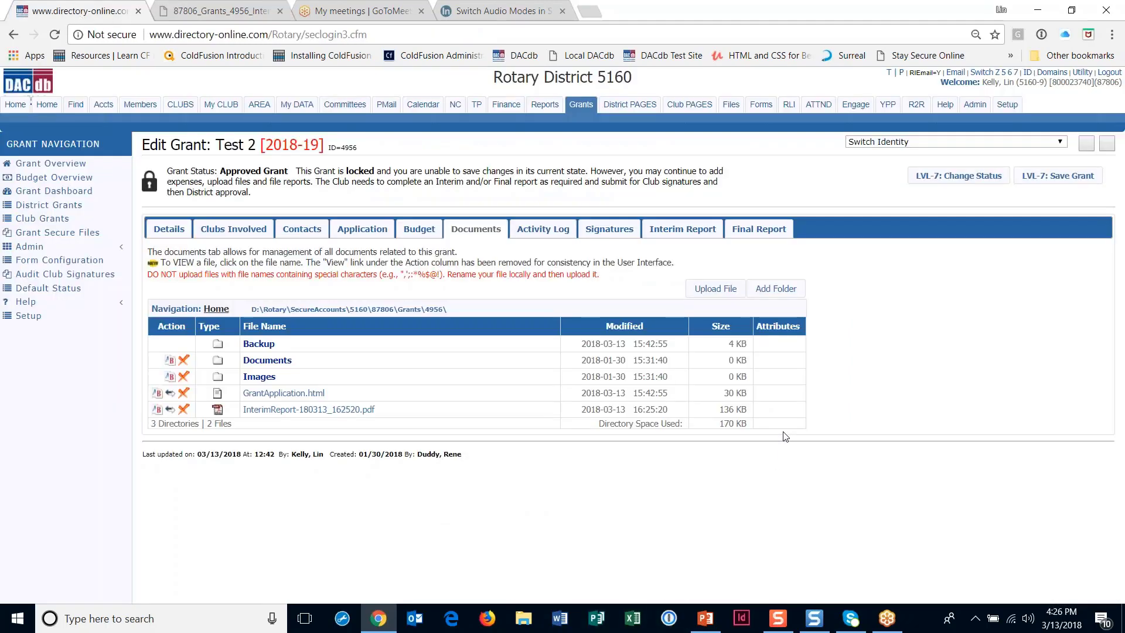
Open the final report form for Test 2 and save the final report.
click(775, 233)
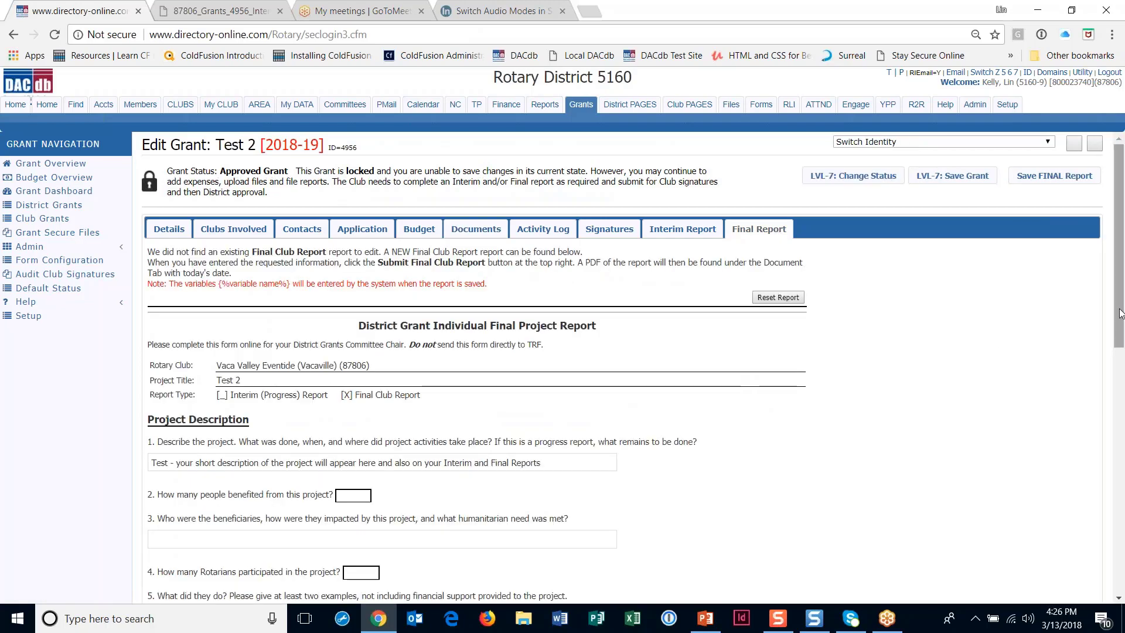
mouse_move(1108, 316)
mouse_down()
mouse_move(1097, 433)
mouse_move(1116, 304)
mouse_up()
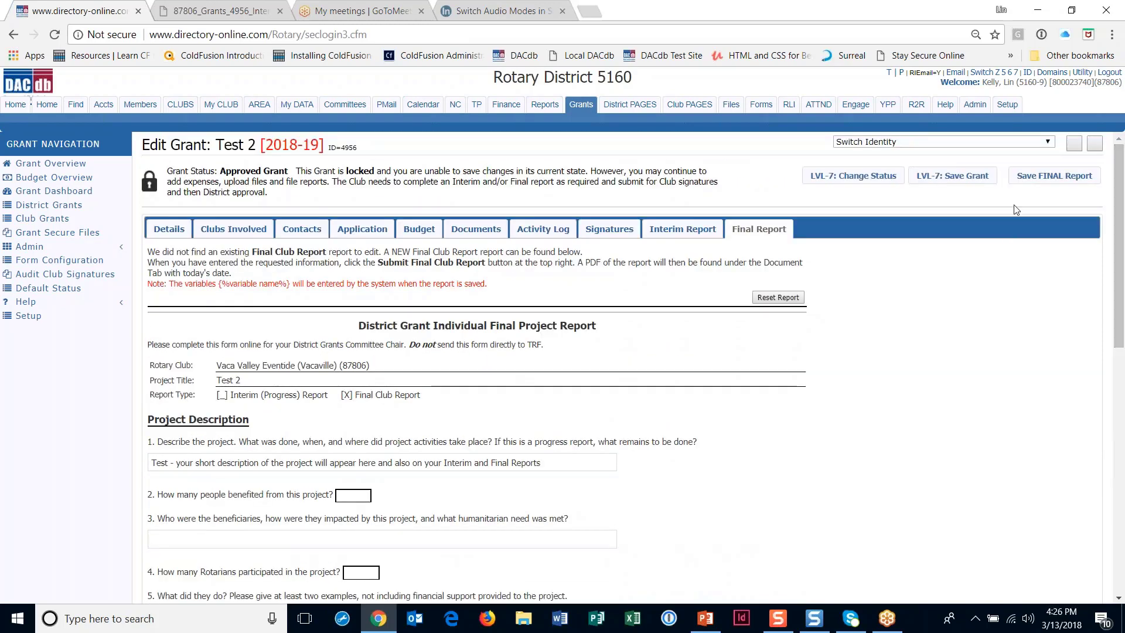
click(1068, 177)
click(1021, 138)
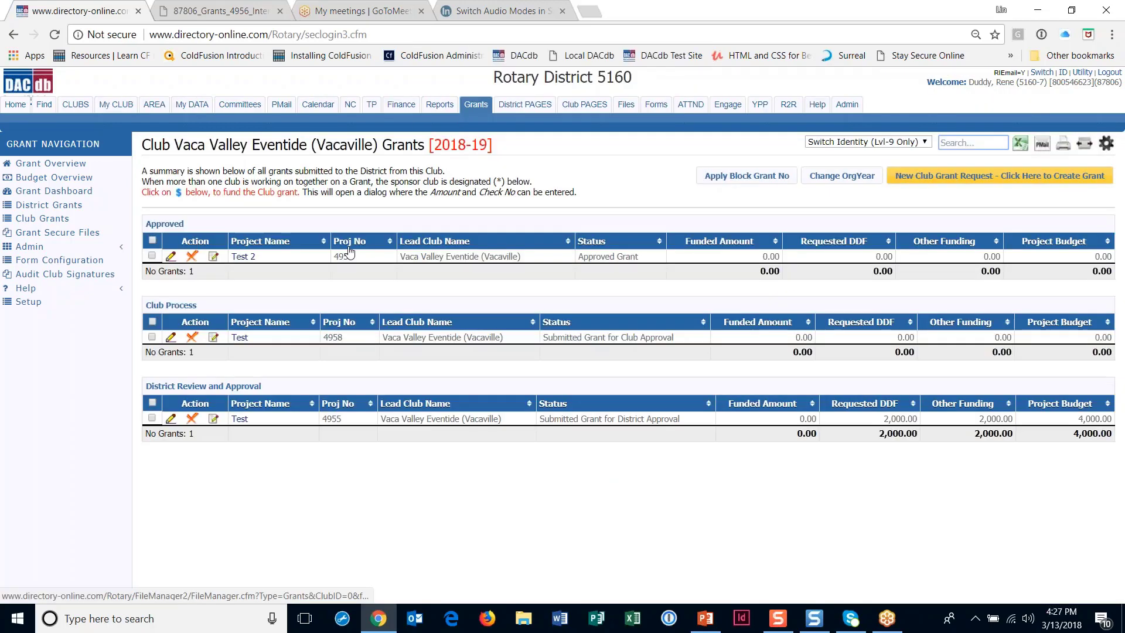
Reopen Test 2 from the club's grants list and start collecting club signatures on its final report.
click(170, 256)
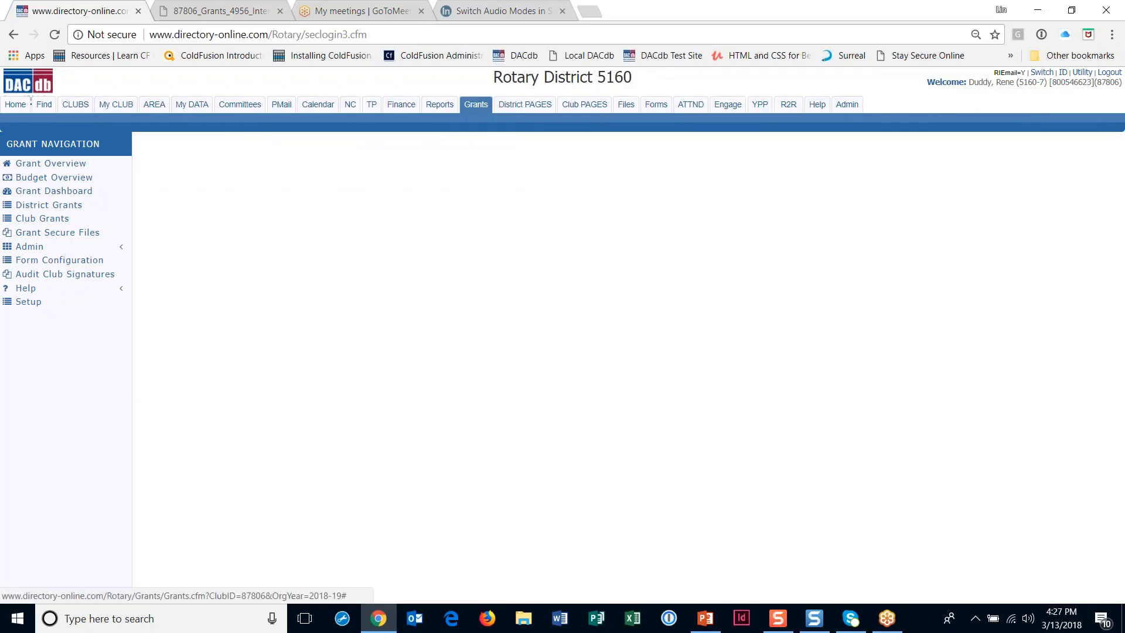
click(759, 238)
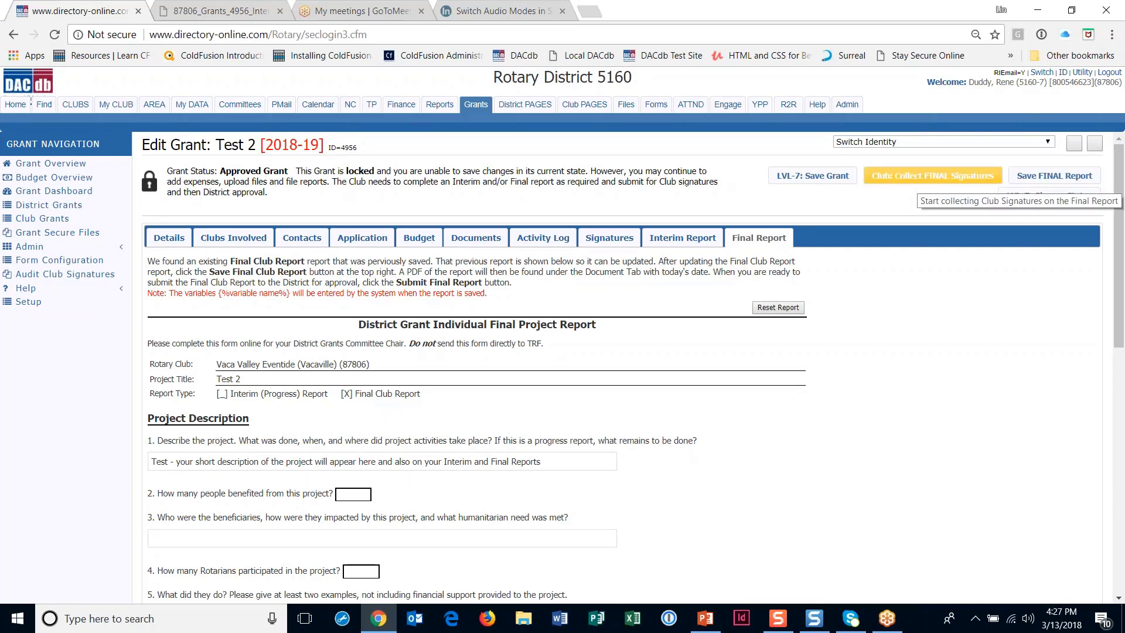
click(921, 181)
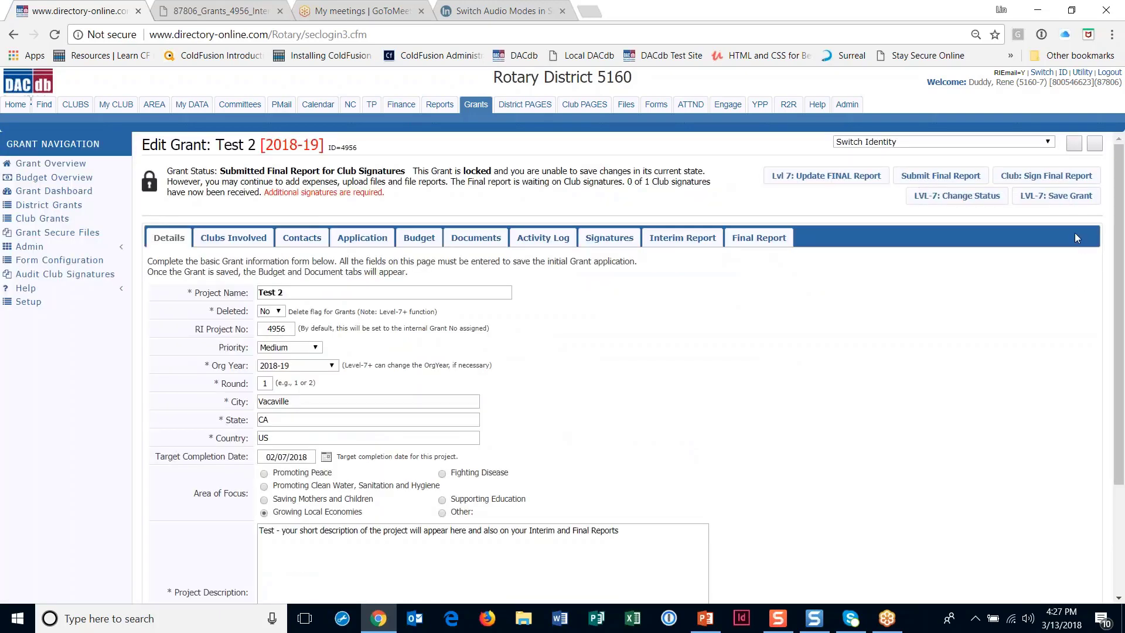
Sign the final report for the club and submit it for District approval.
click(1046, 176)
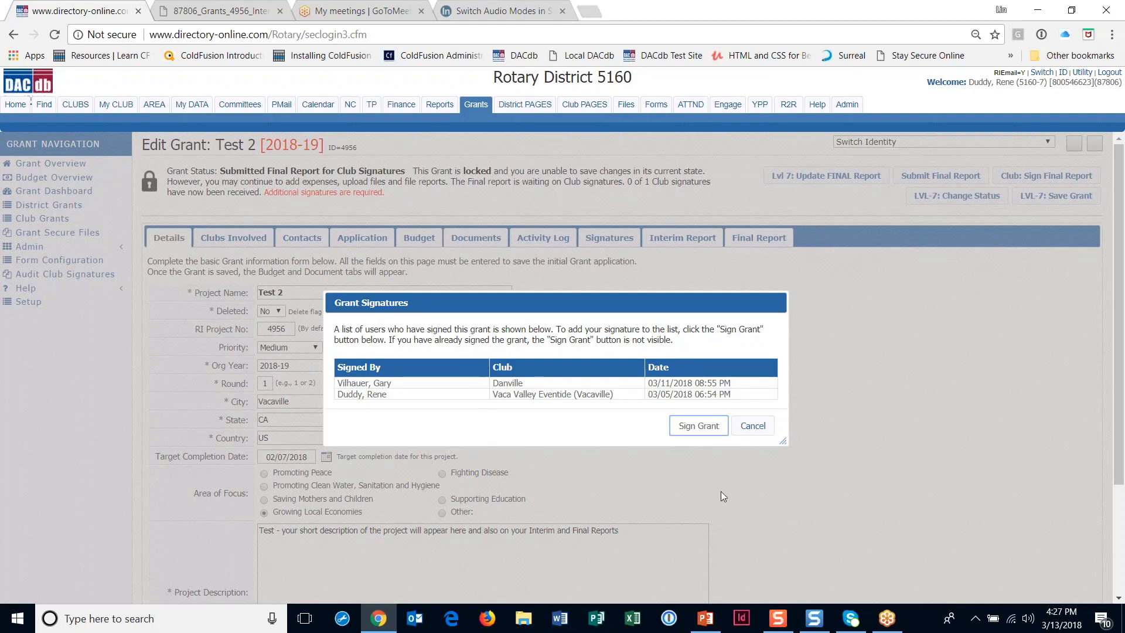
click(700, 426)
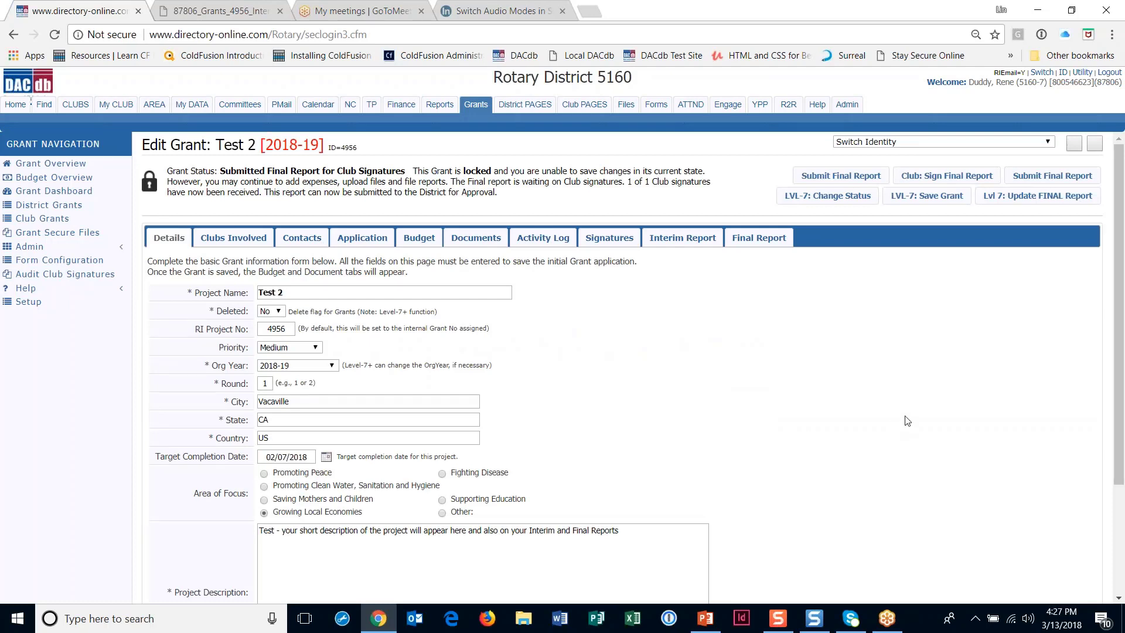
click(1048, 179)
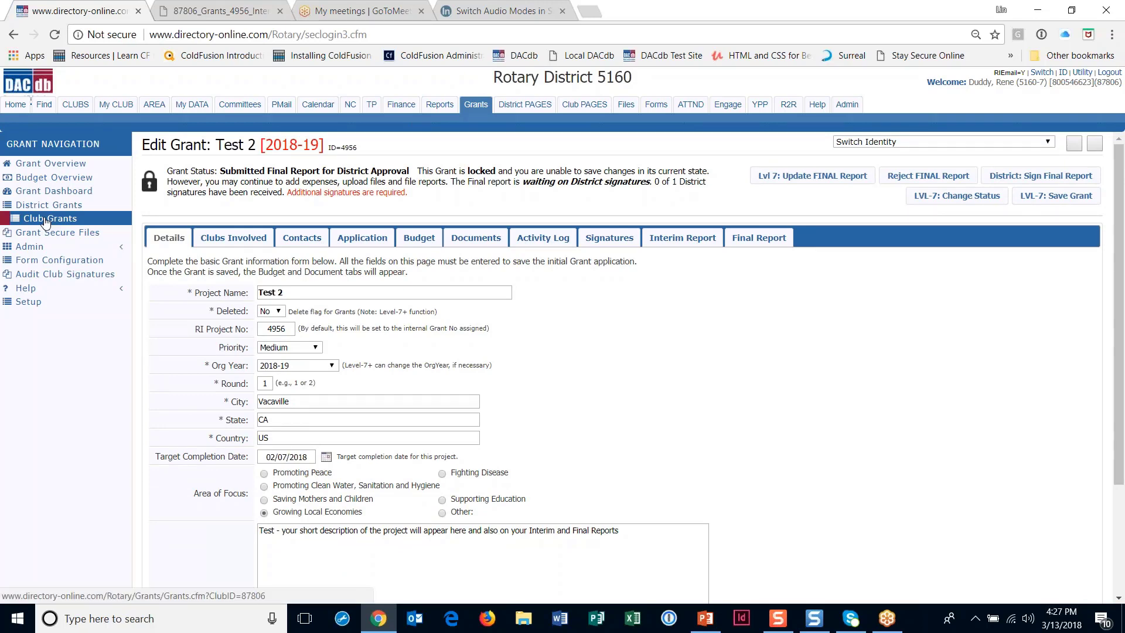
Return to the club's grants list and look through the grant policies and application forms on the District 5160 website.
click(46, 221)
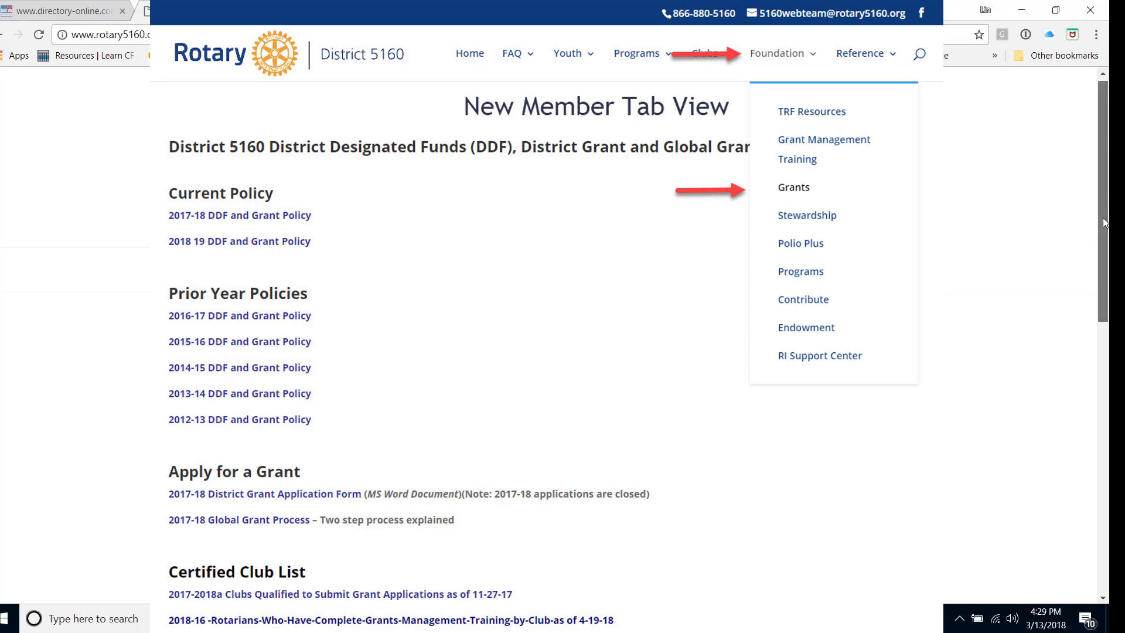
drag(1102, 221, 1097, 233)
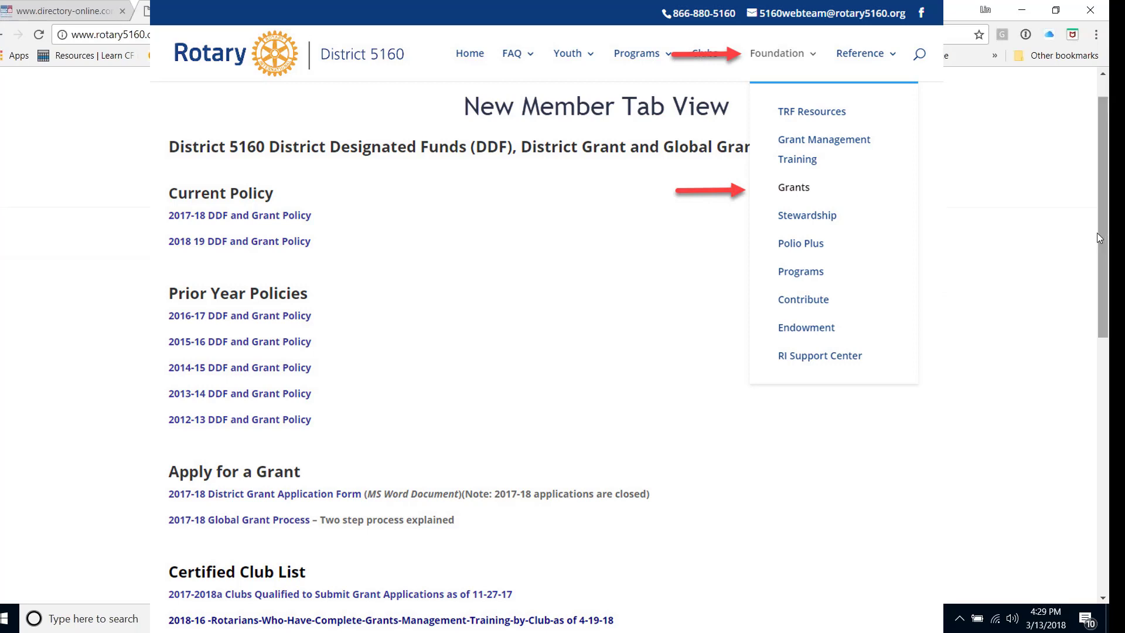